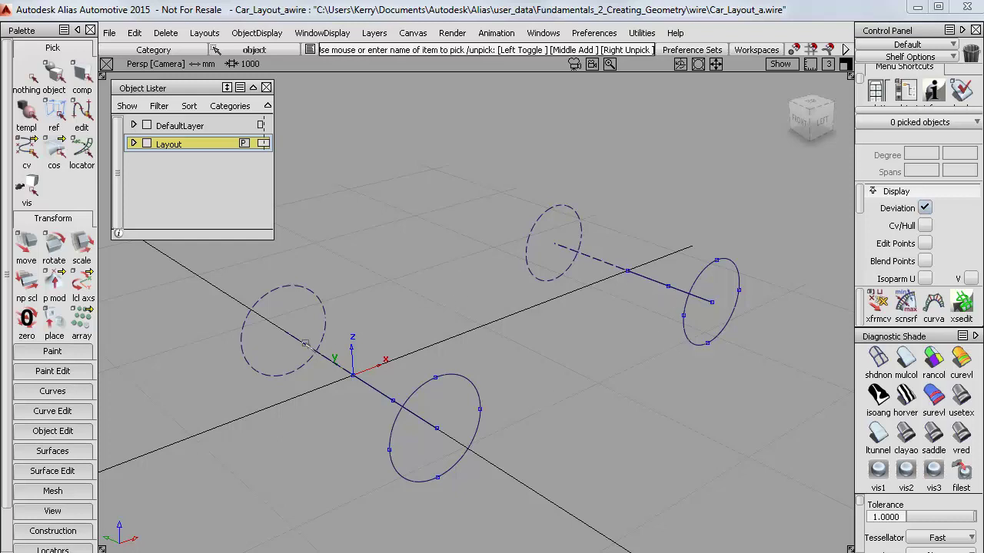
Make the Layout layer non-pickable and collapse the Object Lister
{"action": "left_click", "coordinate": [244, 144]}
{"action": "left_click", "coordinate": [253, 89]}
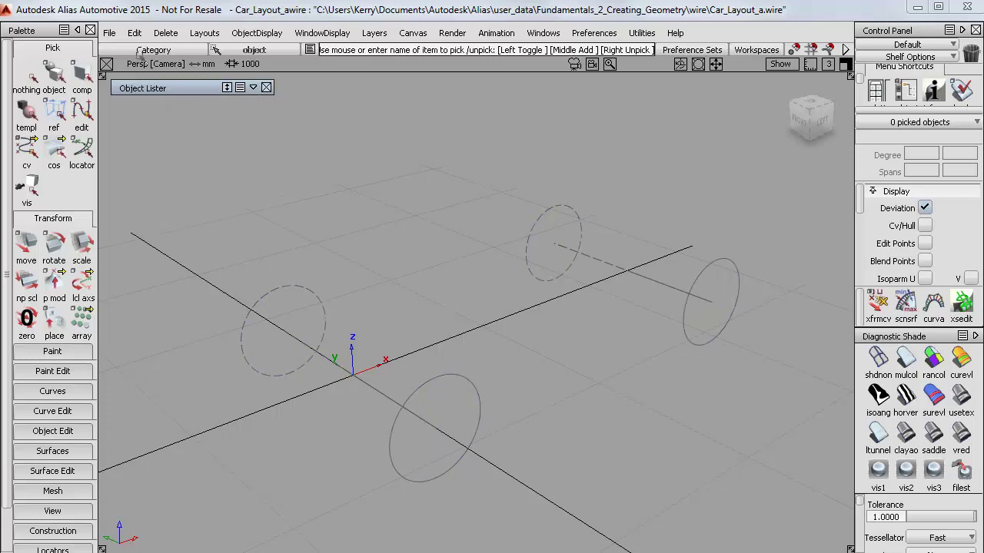
Import F2.3_E-Car_Polygons.obj from the wire folder, showing all file types to find it
{"action": "left_click", "coordinate": [109, 33]}
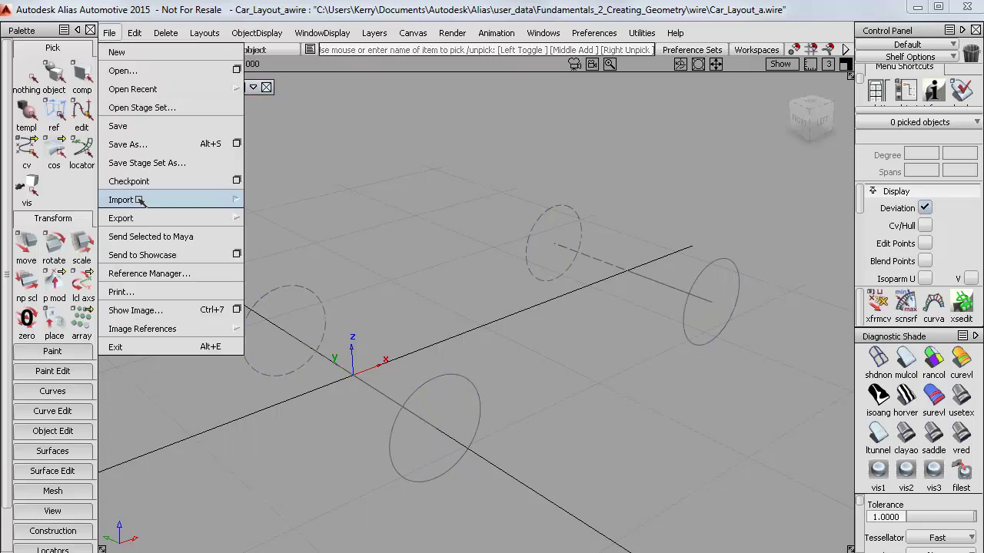
{"action": "mouse_move", "coordinate": [141, 200]}
{"action": "left_click", "coordinate": [275, 199]}
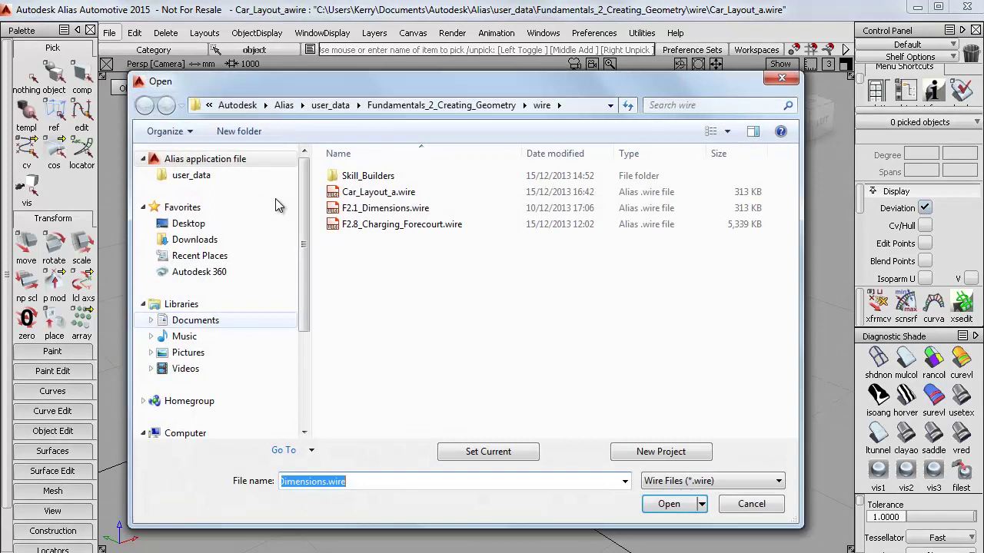
{"action": "left_click", "coordinate": [715, 482]}
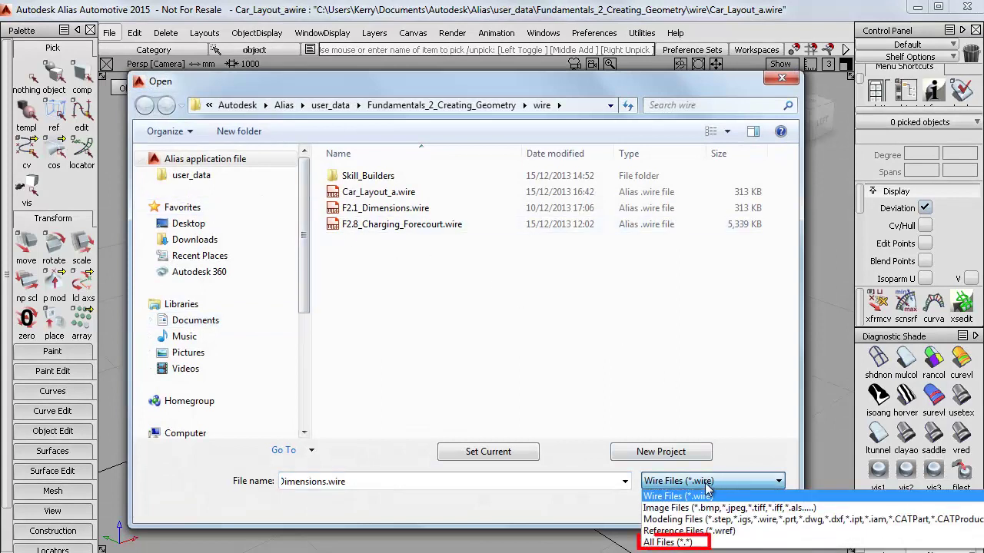
{"action": "left_click", "coordinate": [664, 542]}
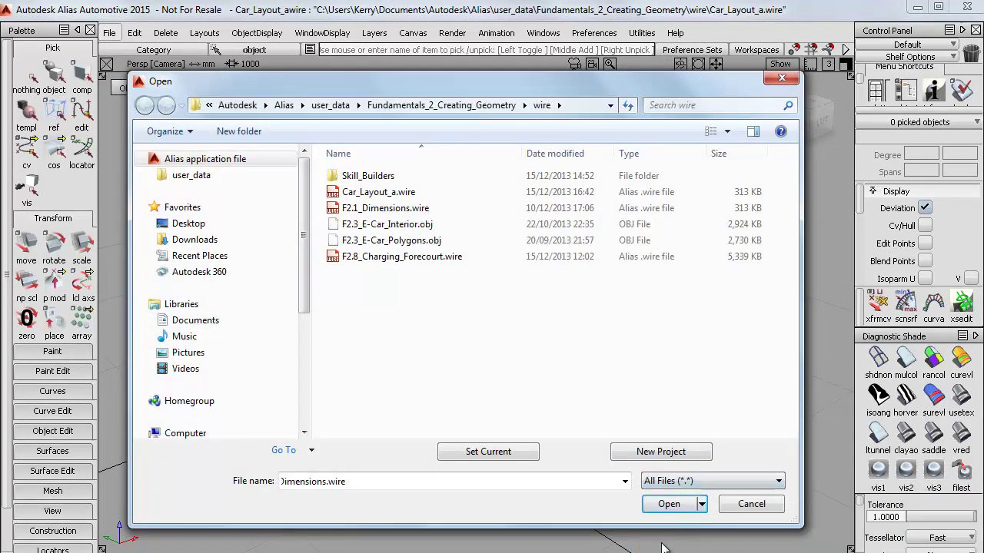
{"action": "left_click", "coordinate": [406, 241]}
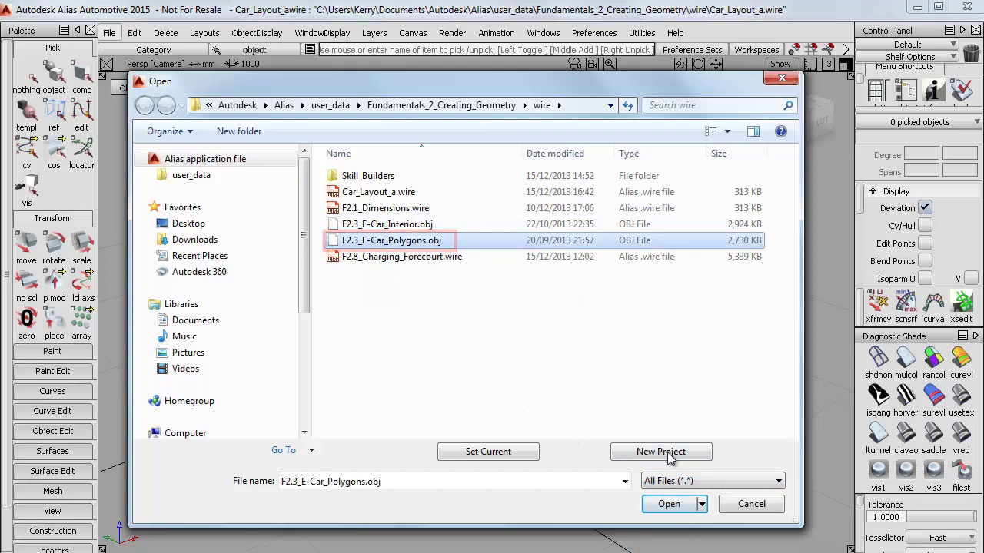
{"action": "left_click", "coordinate": [672, 504]}
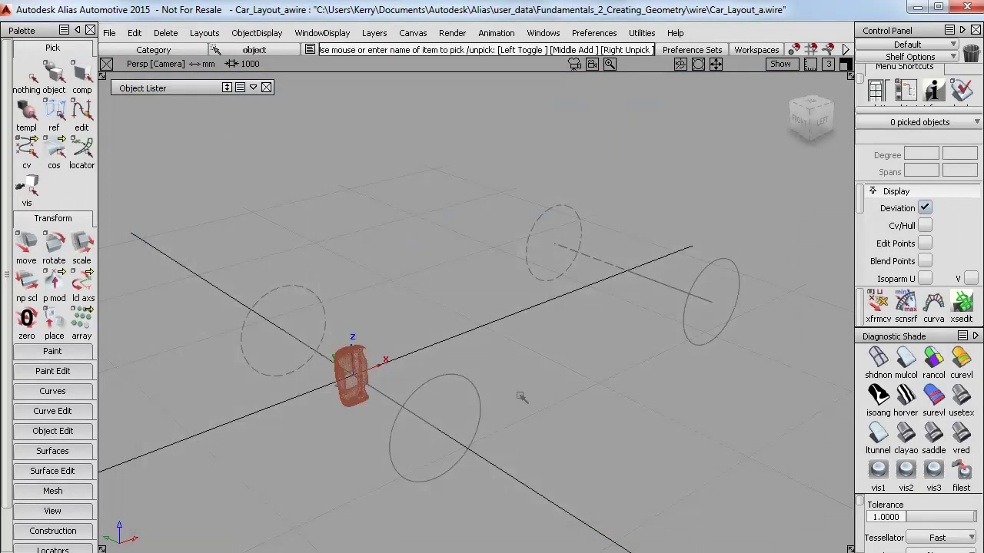
Pick the imported car mesh at the origin and show its transform info in the Information Window
{"action": "left_click", "coordinate": [54, 74]}
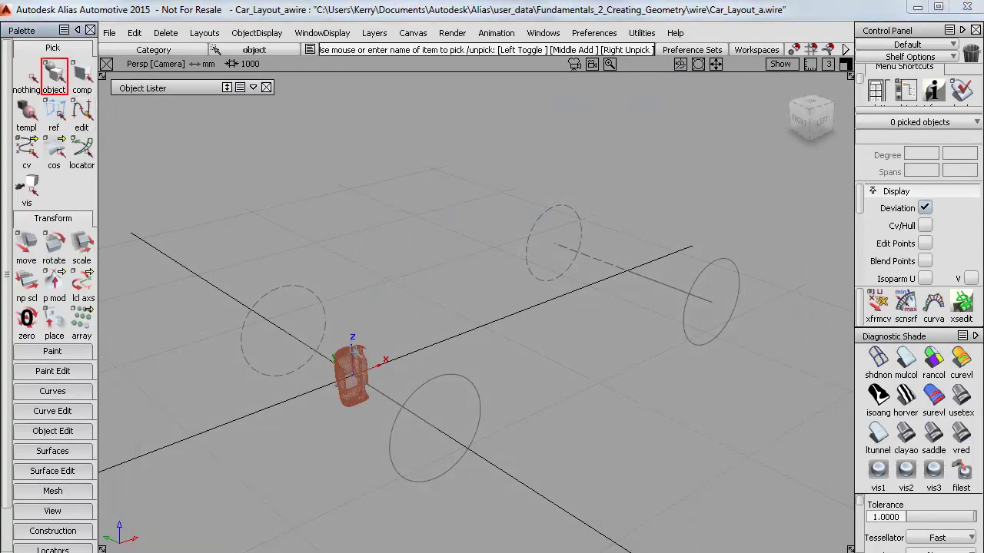
{"action": "left_click", "coordinate": [354, 350]}
{"action": "key", "text": "alt+shift"}
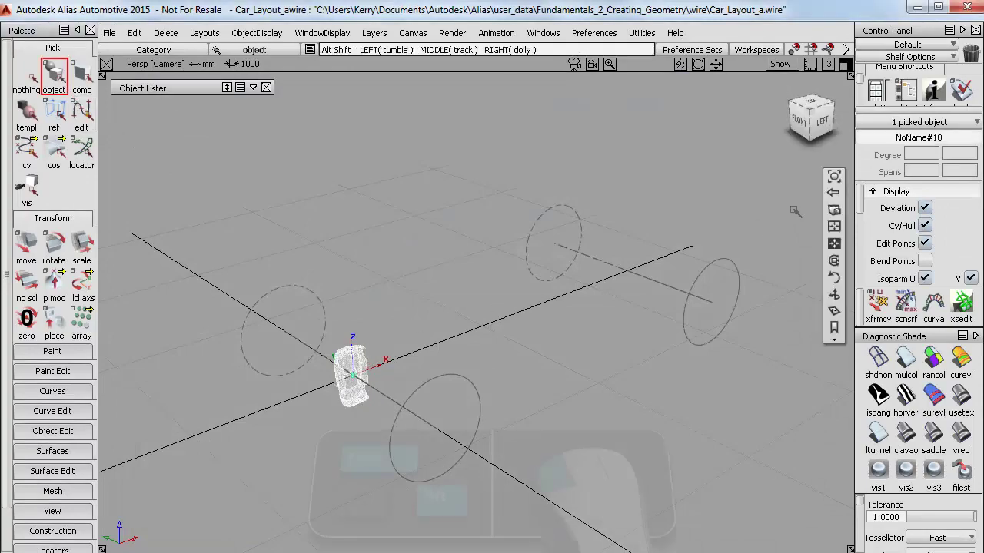
{"action": "left_click", "coordinate": [834, 178], "text": "alt+shift"}
{"action": "left_click_drag", "start_coordinate": [377, 413], "coordinate": [633, 353], "text": "alt+shift"}
{"action": "right_click_drag", "start_coordinate": [633, 354], "coordinate": [242, 470], "text": "alt+shift"}
{"action": "middle_click_drag", "start_coordinate": [480, 423], "coordinate": [311, 461], "text": "alt+shift"}
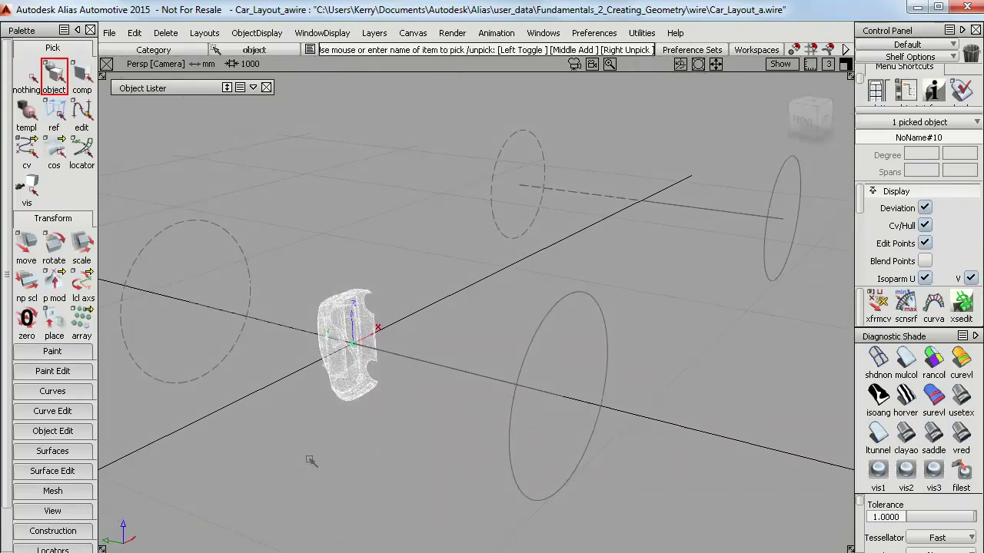
{"action": "left_click", "coordinate": [559, 33]}
{"action": "mouse_move", "coordinate": [578, 109]}
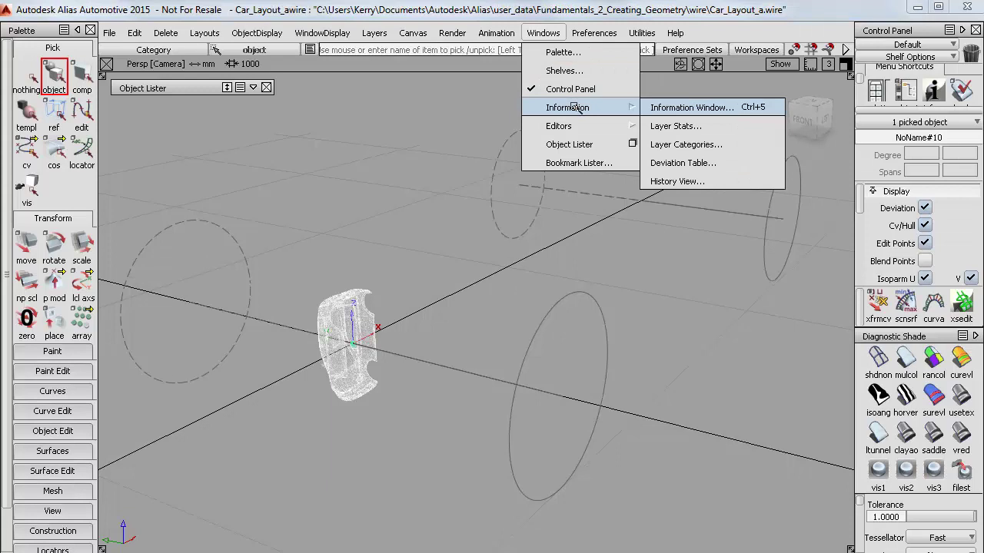
{"action": "left_click", "coordinate": [662, 109]}
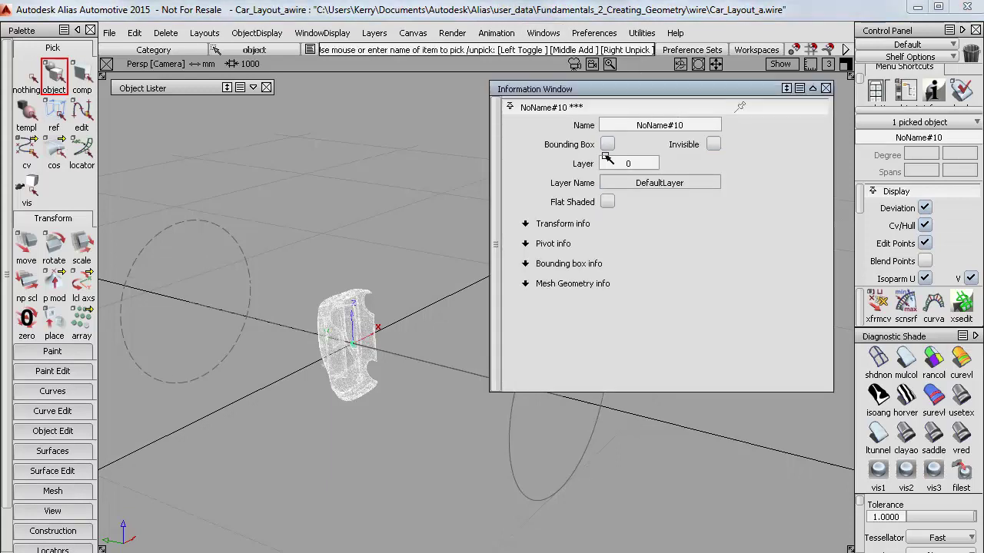
{"action": "left_click", "coordinate": [564, 222]}
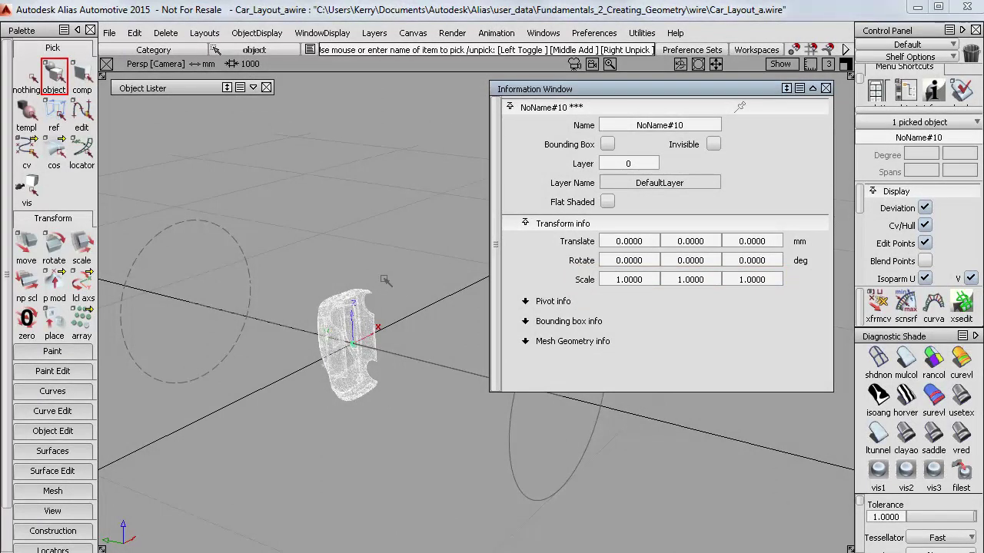
Rotate the car mesh roughly upright by hand and refine its X and Z rotation to exactly 90 degrees
{"action": "left_click", "coordinate": [54, 244]}
{"action": "left_click_drag", "start_coordinate": [234, 389], "coordinate": [705, 338]}
{"action": "mouse_move", "coordinate": [373, 419]}
{"action": "right_mouse_down"}
{"action": "mouse_move", "coordinate": [515, 374]}
{"action": "mouse_move", "coordinate": [792, 321]}
{"action": "mouse_move", "coordinate": [839, 303]}
{"action": "right_mouse_up"}
{"action": "left_click_drag", "start_coordinate": [354, 441], "coordinate": [365, 438]}
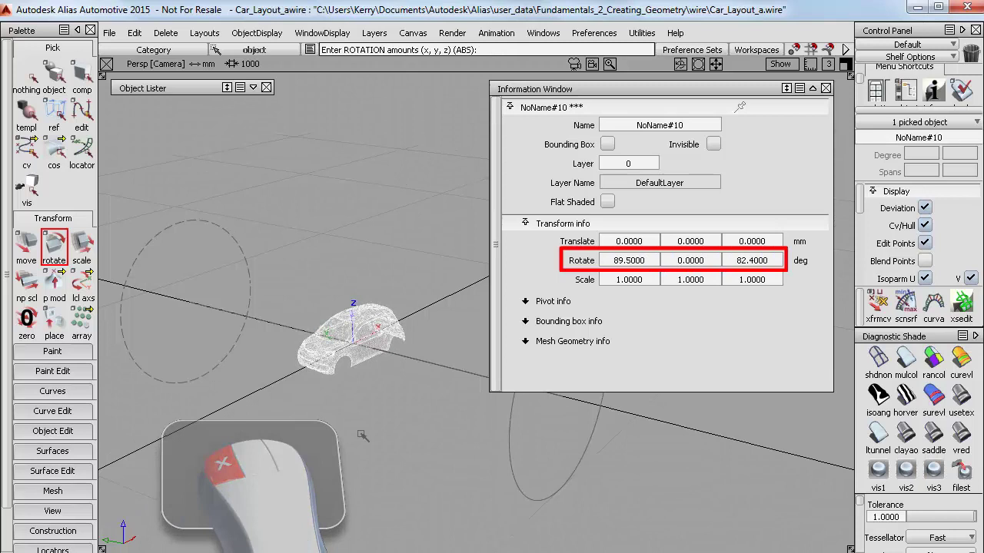
{"action": "left_click", "coordinate": [656, 261]}
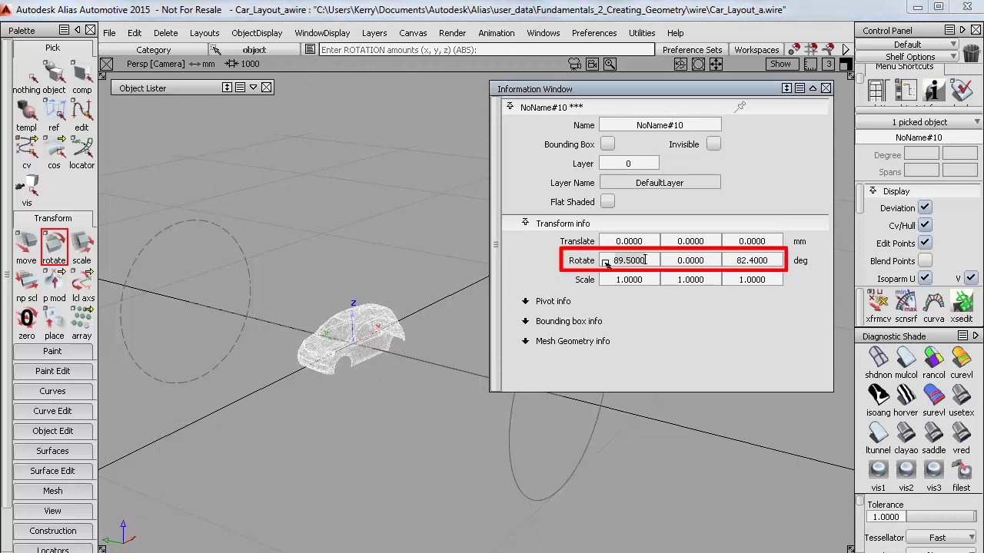
{"action": "type", "text": "90"}
{"action": "key", "text": "Return"}
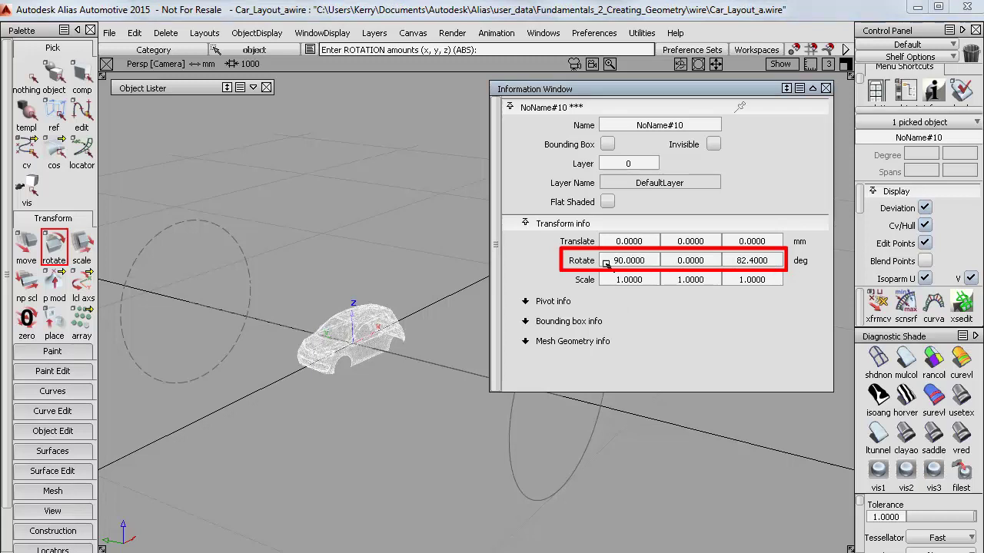
{"action": "left_click_drag", "start_coordinate": [733, 263], "coordinate": [768, 261]}
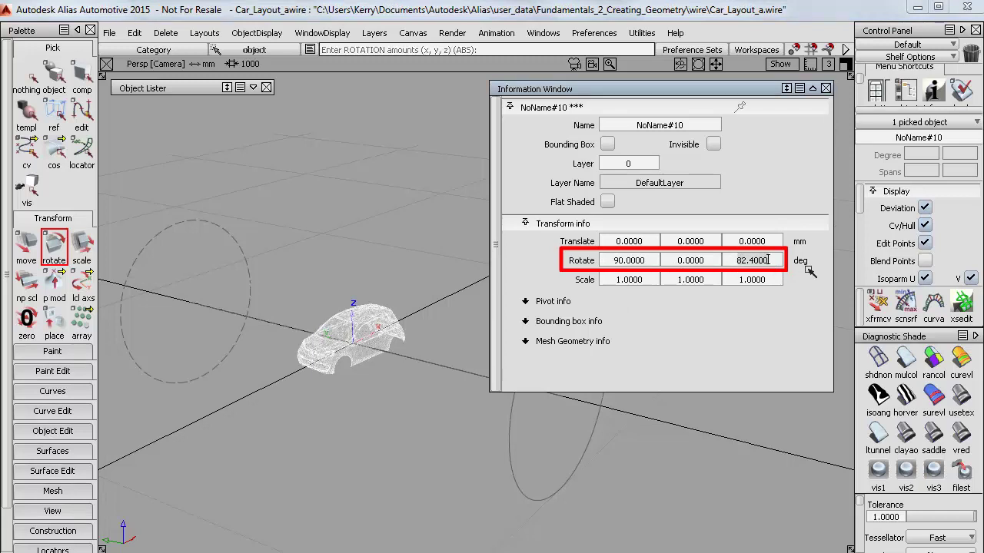
{"action": "type", "text": "90"}
{"action": "key", "text": "Return"}
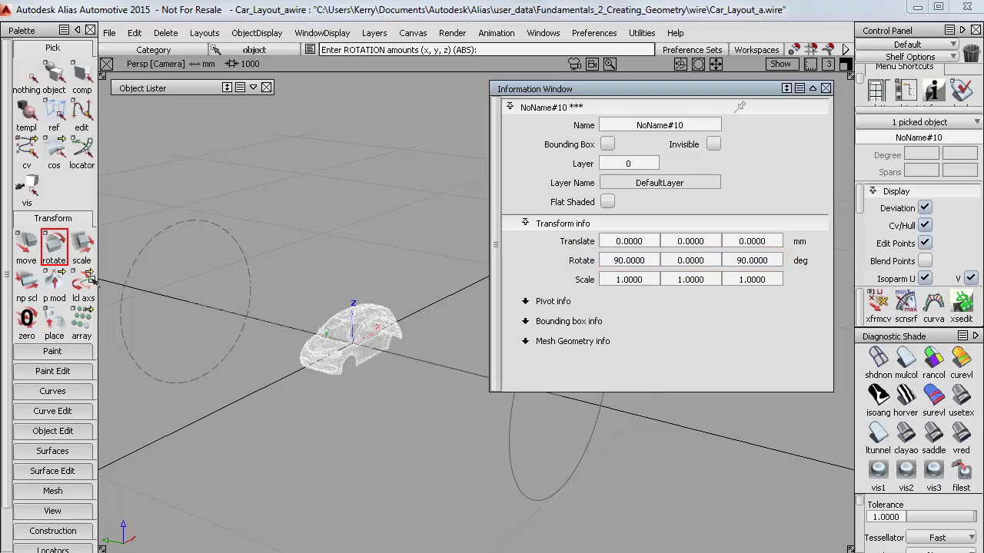
Scale the car mesh up uniformly by hand to roughly match the wheel layout, and collapse the Information Window
{"action": "left_click", "coordinate": [81, 244]}
{"action": "left_click_drag", "start_coordinate": [362, 322], "coordinate": [510, 280]}
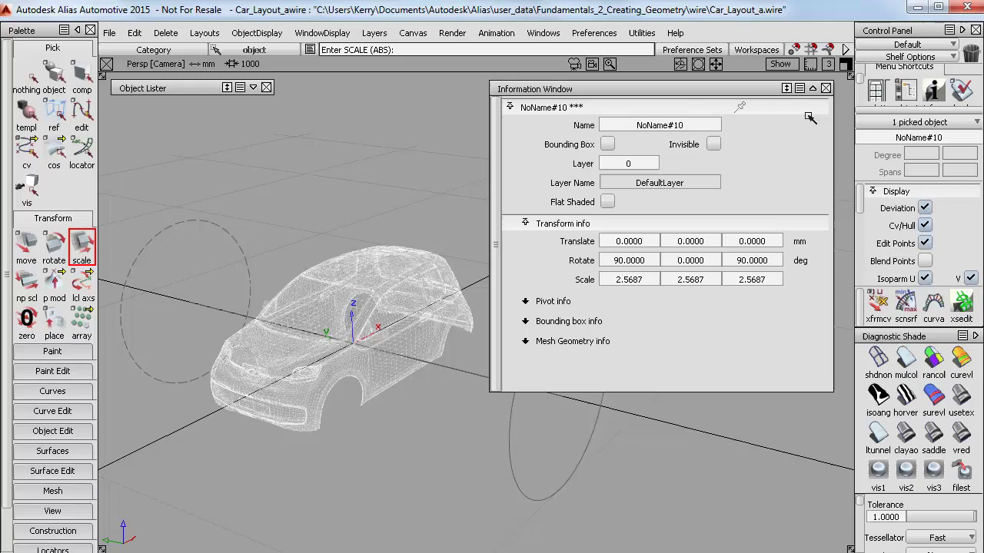
{"action": "left_click", "coordinate": [811, 88]}
{"action": "left_click_drag", "start_coordinate": [622, 476], "coordinate": [515, 458], "text": "alt+shift"}
{"action": "right_click_drag", "start_coordinate": [578, 462], "coordinate": [335, 481], "text": "alt+shift"}
{"action": "middle_click_drag", "start_coordinate": [455, 457], "coordinate": [369, 470], "text": "alt+shift"}
{"action": "left_click_drag", "start_coordinate": [484, 388], "coordinate": [711, 306]}
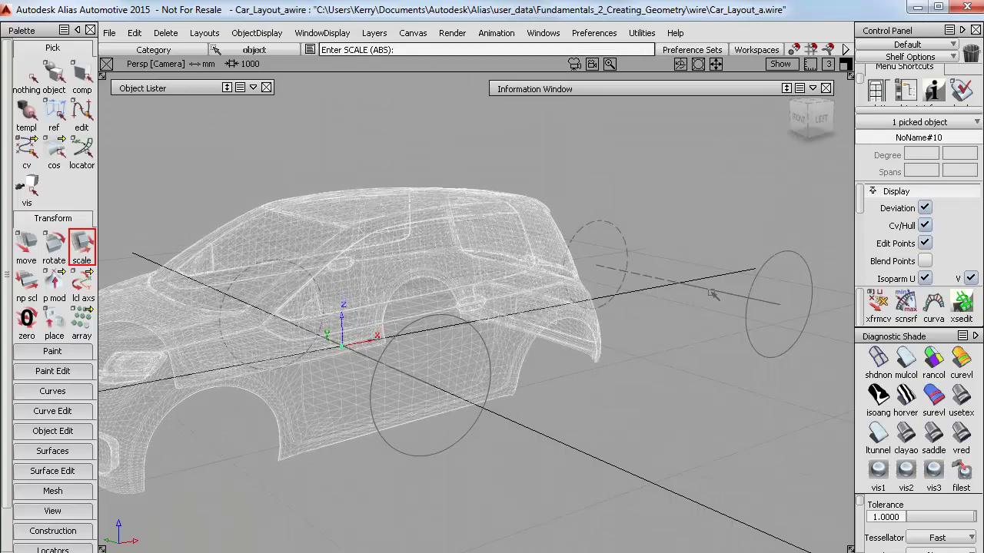
Move the car mesh about 1248 mm along X so its wheel arches sit over the layout wheels
{"action": "left_click", "coordinate": [831, 176], "text": "alt+shift"}
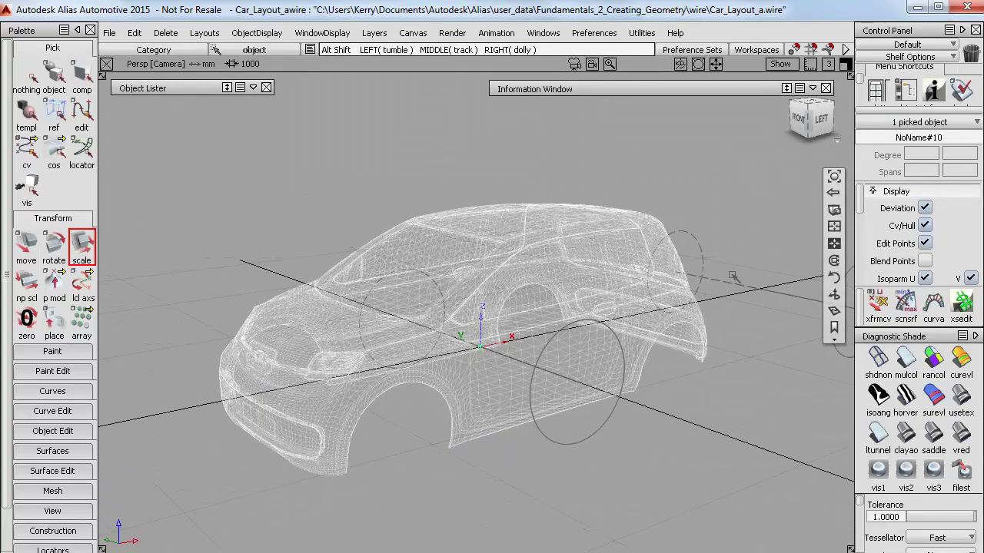
{"action": "right_click_drag", "start_coordinate": [733, 276], "coordinate": [663, 332], "text": "alt+shift"}
{"action": "middle_click_drag", "start_coordinate": [662, 333], "coordinate": [566, 359], "text": "alt+shift"}
{"action": "left_click_drag", "start_coordinate": [524, 383], "coordinate": [547, 407], "text": "alt+shift"}
{"action": "left_click", "coordinate": [27, 244]}
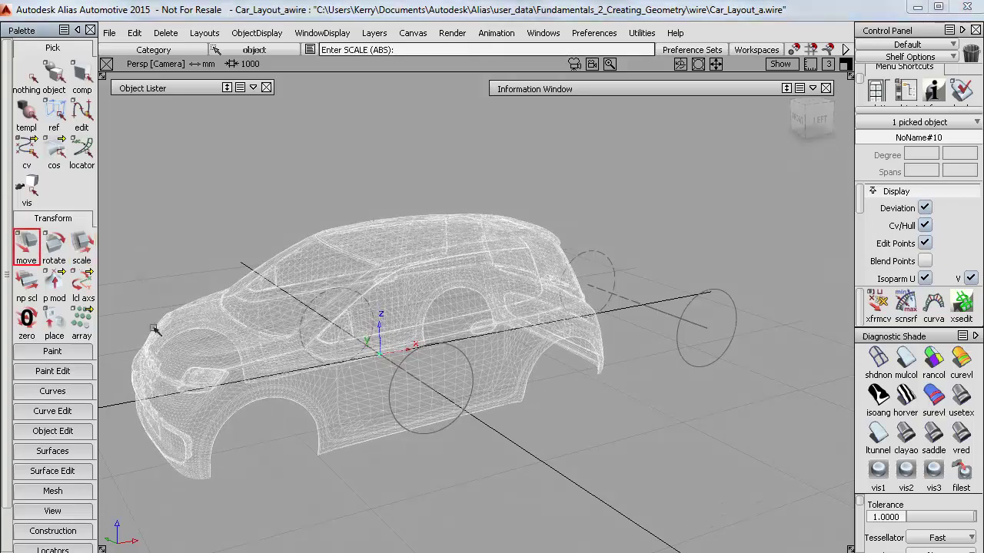
{"action": "left_click_drag", "start_coordinate": [154, 330], "coordinate": [506, 363]}
Fine-tune the car mesh's scale against the wheels and set it to exactly 10 on all axes
{"action": "left_click", "coordinate": [83, 249]}
{"action": "left_click_drag", "start_coordinate": [190, 304], "coordinate": [215, 291]}
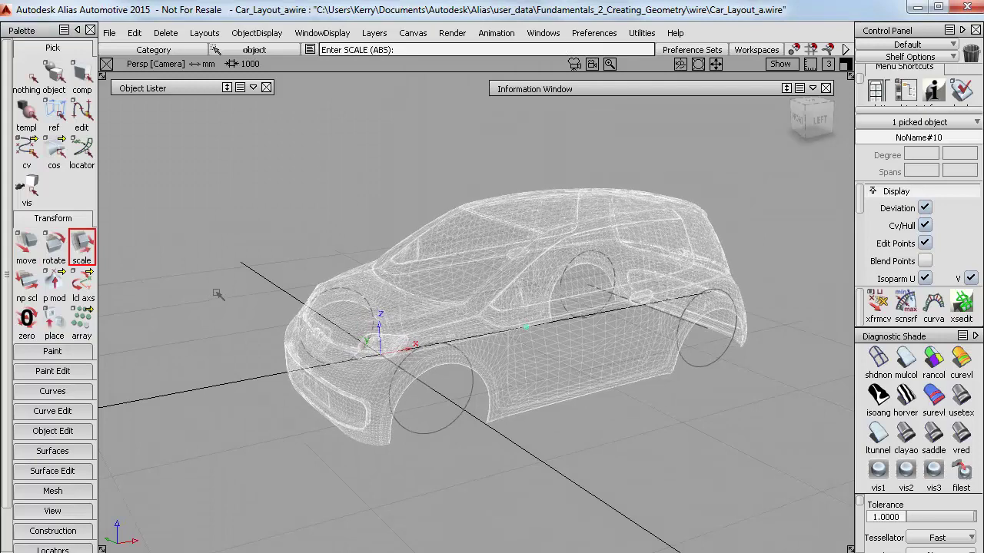
{"action": "left_click", "coordinate": [813, 88]}
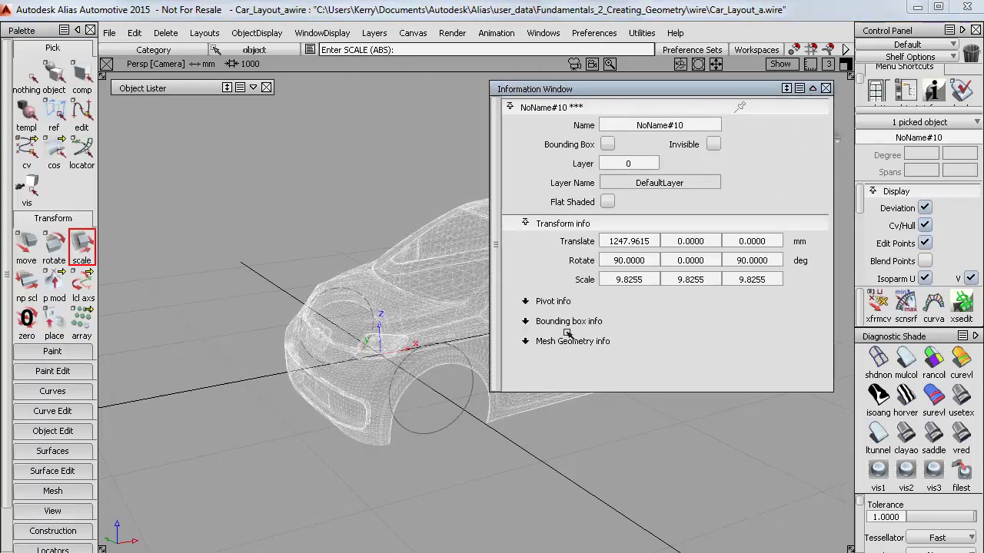
{"action": "mouse_move", "coordinate": [395, 316]}
{"action": "left_mouse_down", "text": "alt+shift"}
{"action": "mouse_move", "coordinate": [379, 330]}
{"action": "mouse_move", "coordinate": [306, 331]}
{"action": "left_mouse_up", "text": "alt+shift"}
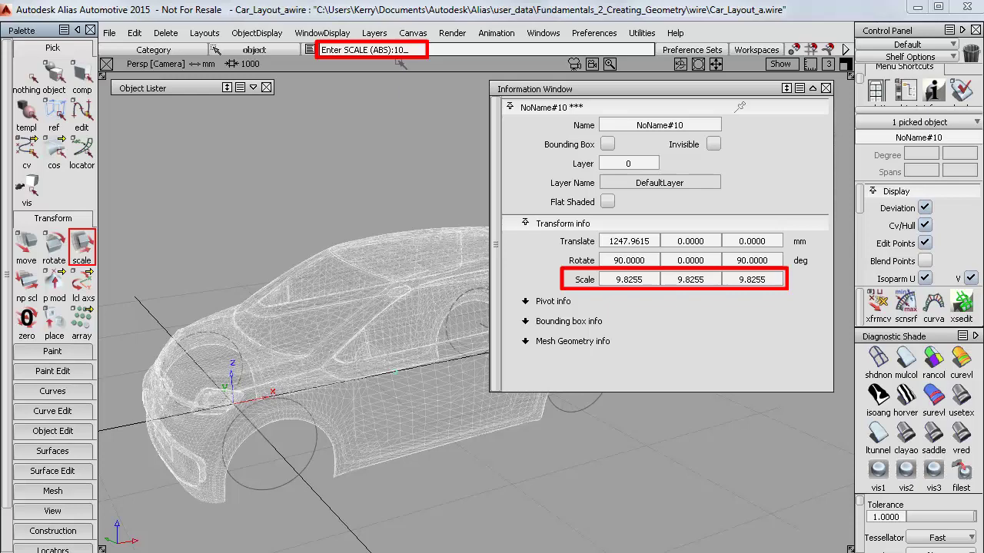
{"action": "key", "text": "Return"}
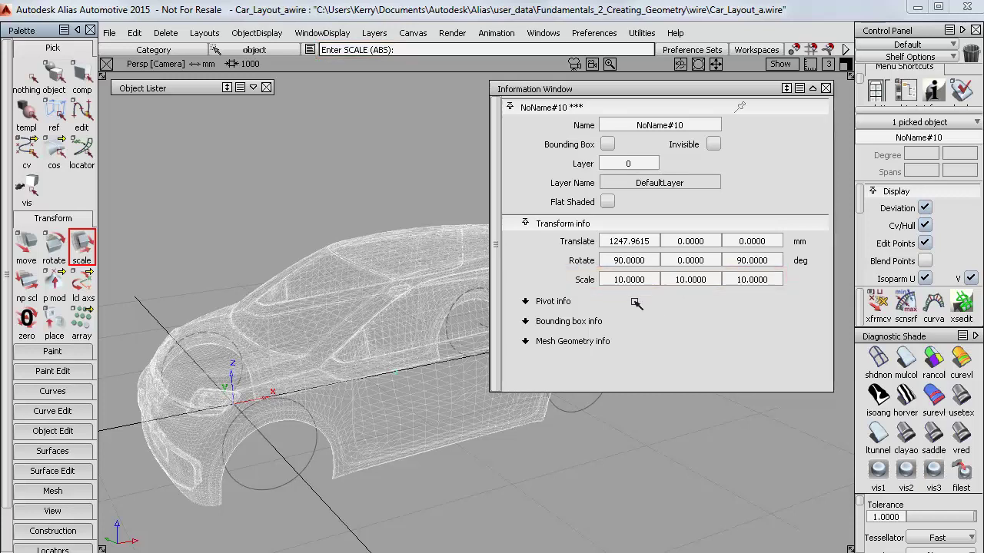
Examine the OBJ import options, including the available input units, and close them without importing
{"action": "left_click", "coordinate": [110, 33]}
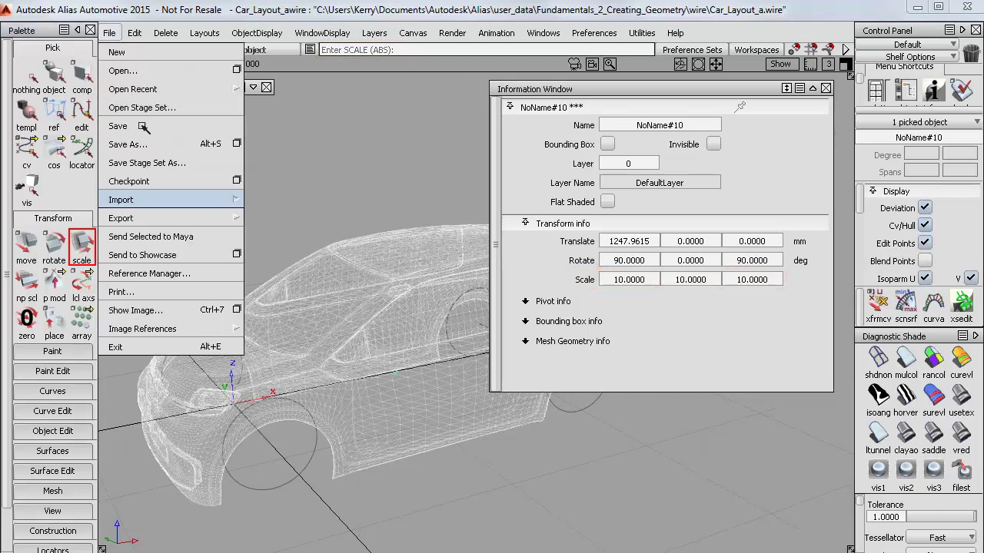
{"action": "mouse_move", "coordinate": [158, 201]}
{"action": "left_click", "coordinate": [359, 199]}
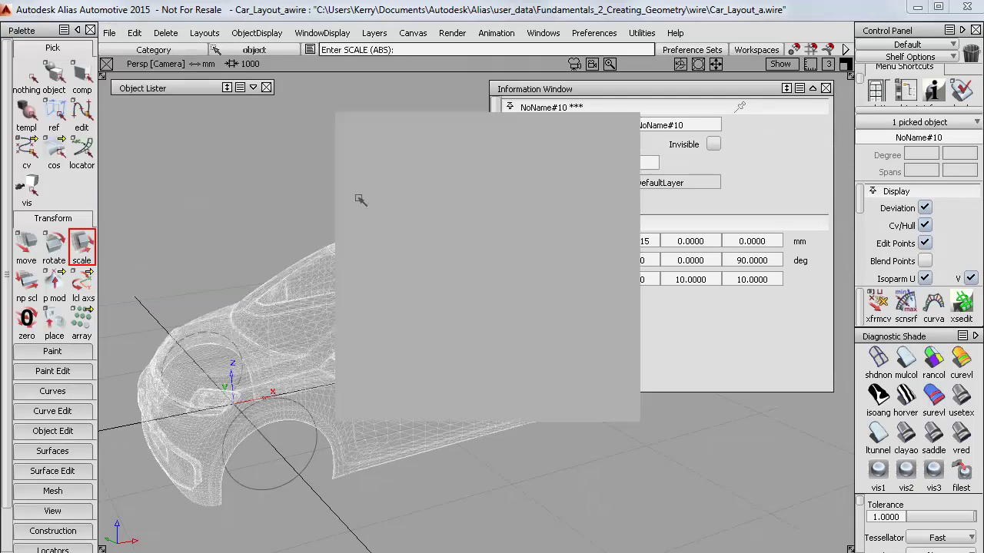
{"action": "scroll", "coordinate": [338, 235], "scroll_direction": "down", "scroll_amount": 3}
{"action": "scroll", "coordinate": [338, 234], "scroll_direction": "down", "scroll_amount": 8}
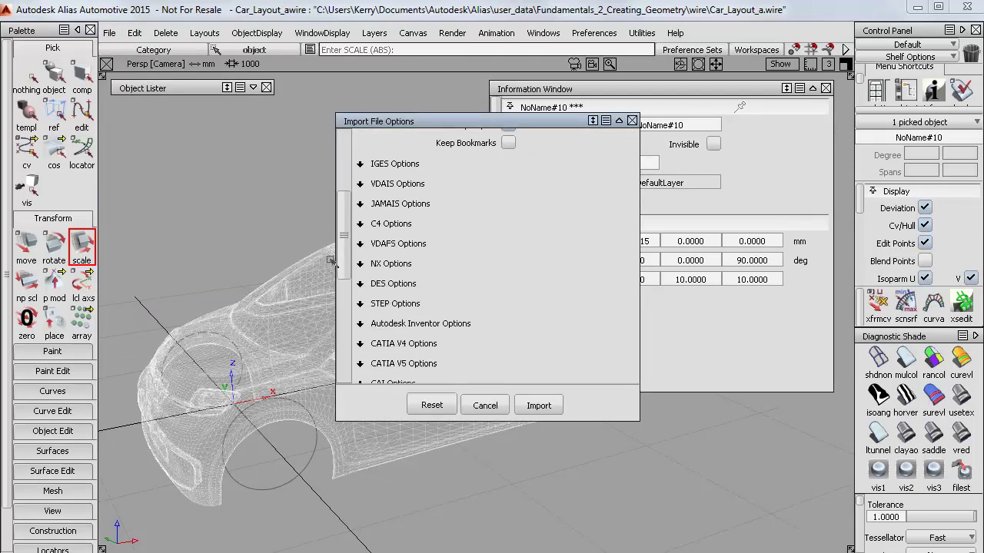
{"action": "scroll", "coordinate": [323, 294], "scroll_direction": "down", "scroll_amount": 4}
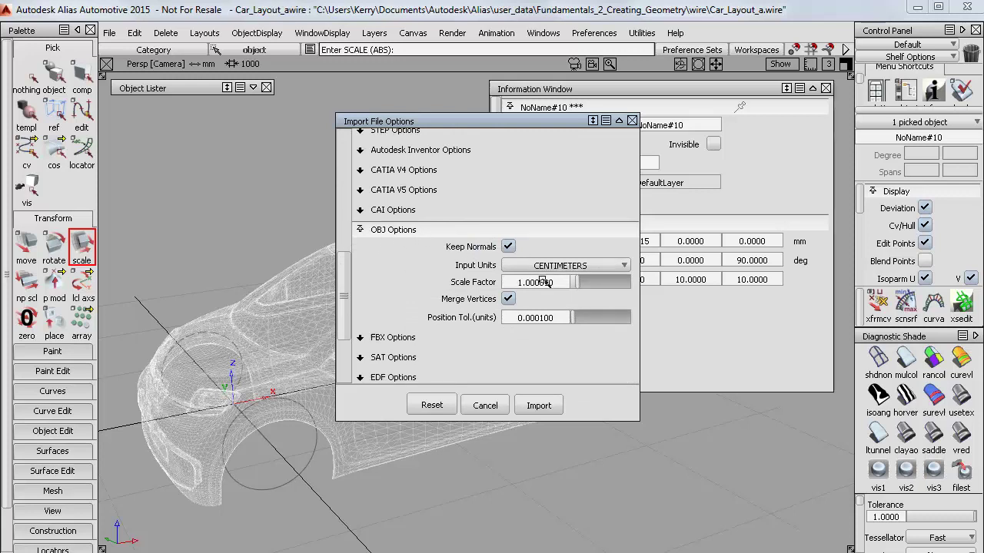
{"action": "left_click", "coordinate": [605, 267]}
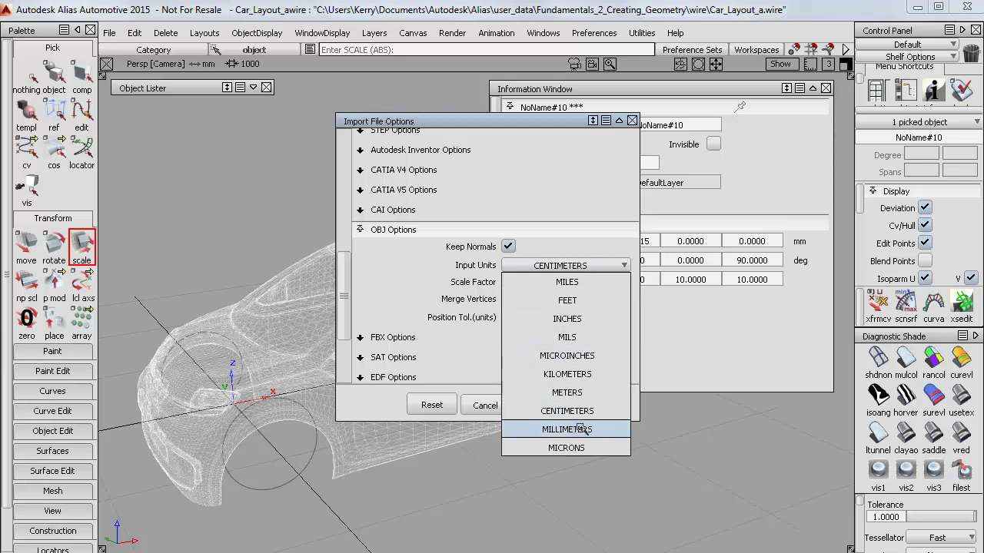
{"action": "left_click", "coordinate": [567, 411]}
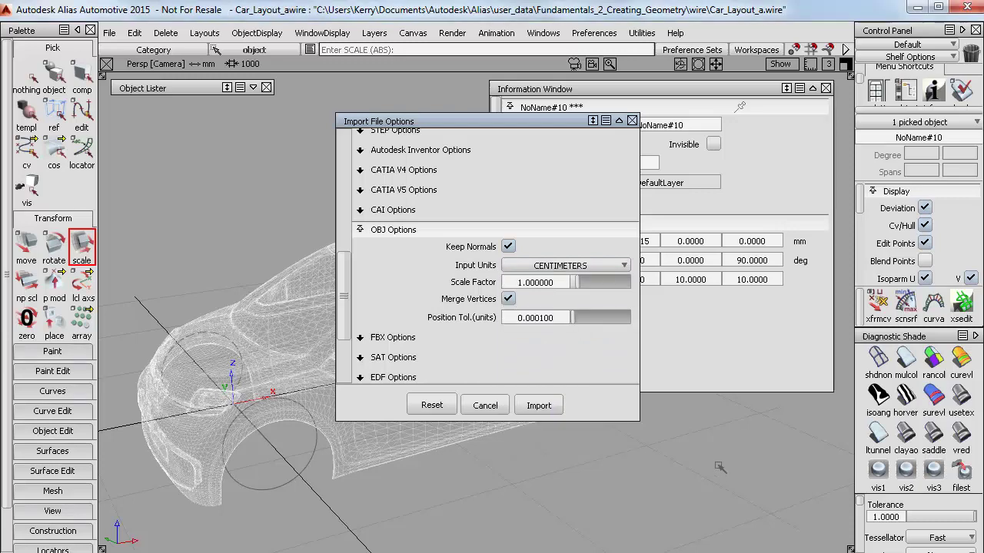
{"action": "left_click", "coordinate": [632, 121]}
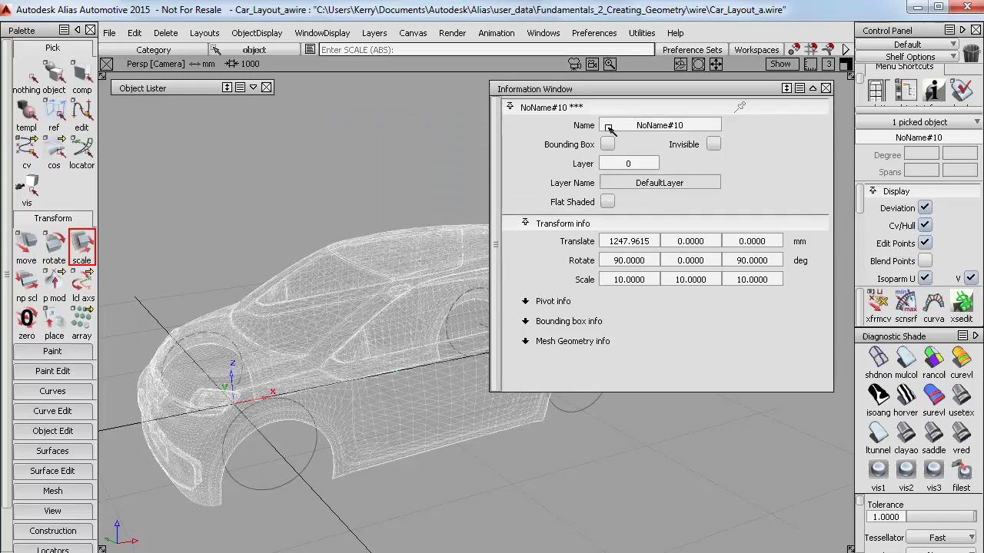
Collapse the Information Window and, in the left view, move the car mesh up in Z to fit its arches around the wheels
{"action": "left_click", "coordinate": [812, 88]}
{"action": "left_click", "coordinate": [813, 119]}
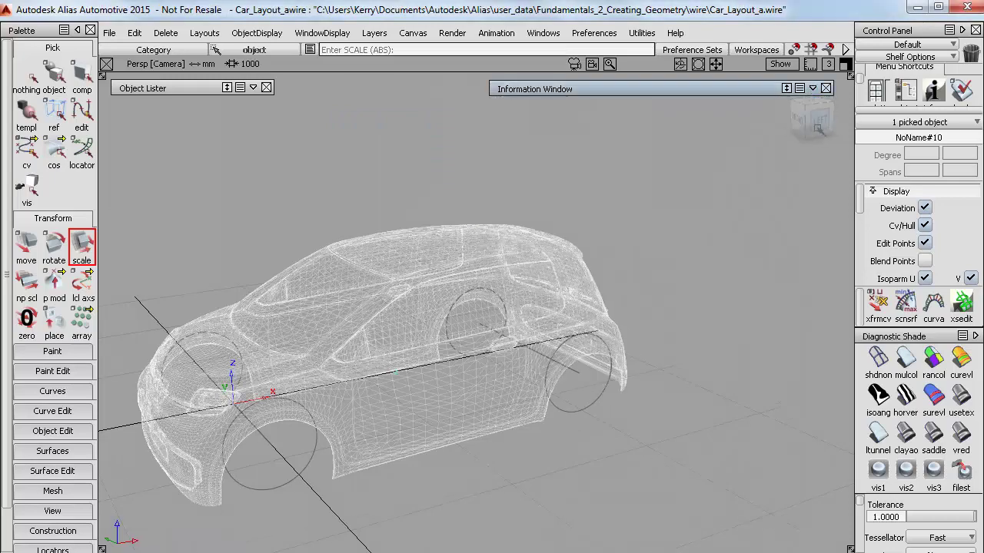
{"action": "left_click", "coordinate": [33, 252]}
{"action": "left_click_drag", "start_coordinate": [350, 405], "coordinate": [350, 377]}
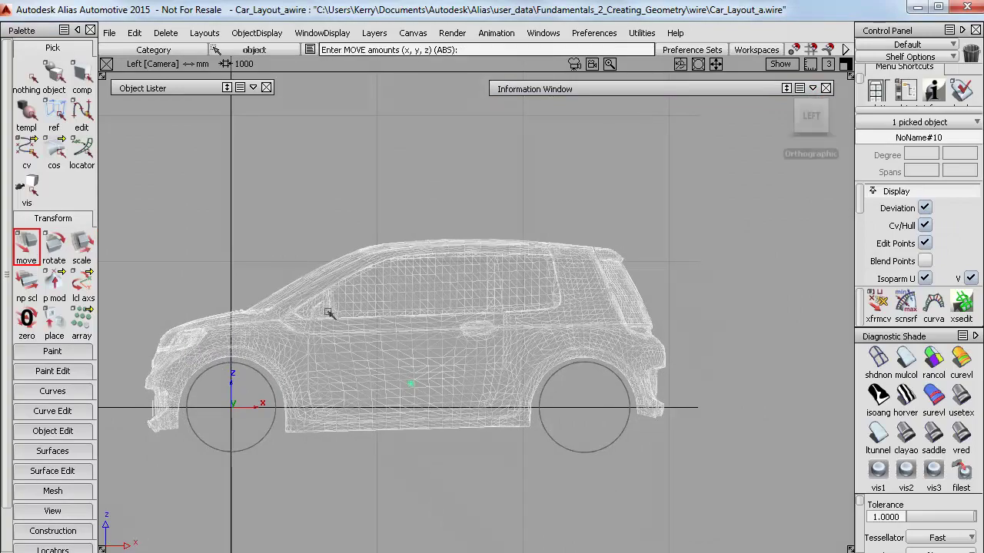
Create a new layer in the Object Lister and name it Mesh
{"action": "left_click_drag", "start_coordinate": [326, 312], "coordinate": [638, 323], "text": "alt+shift"}
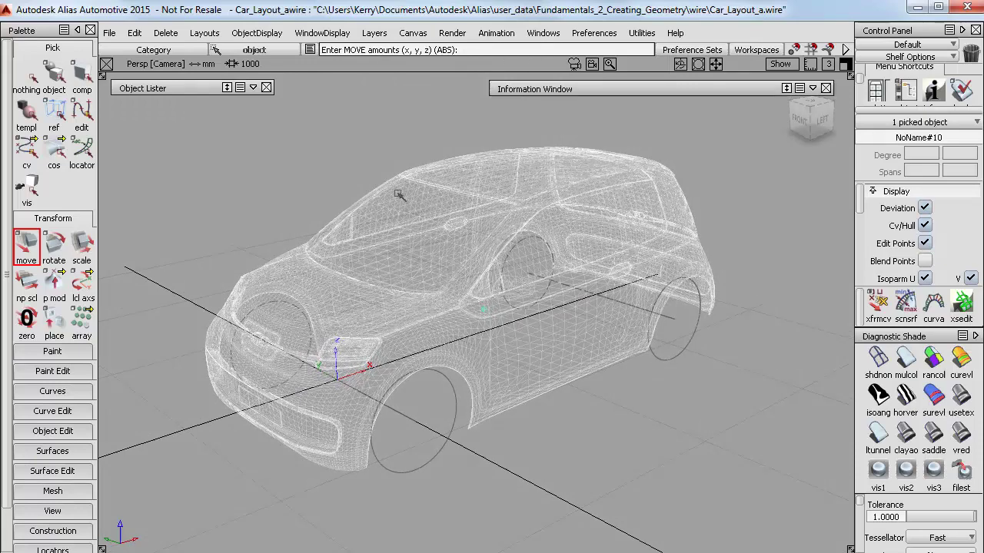
{"action": "left_click", "coordinate": [253, 88]}
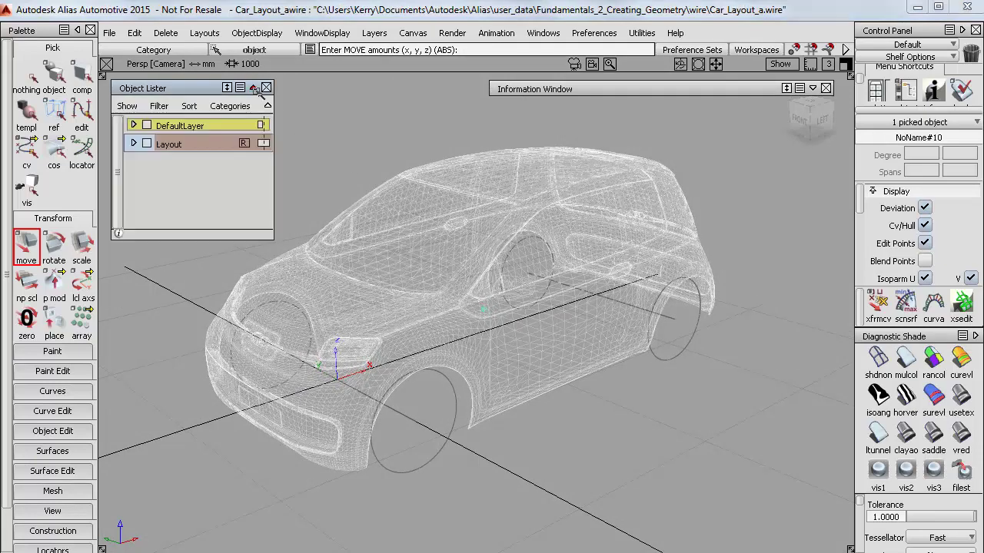
{"action": "right_click", "coordinate": [189, 144]}
{"action": "right_click_drag", "start_coordinate": [203, 272], "coordinate": [205, 290]}
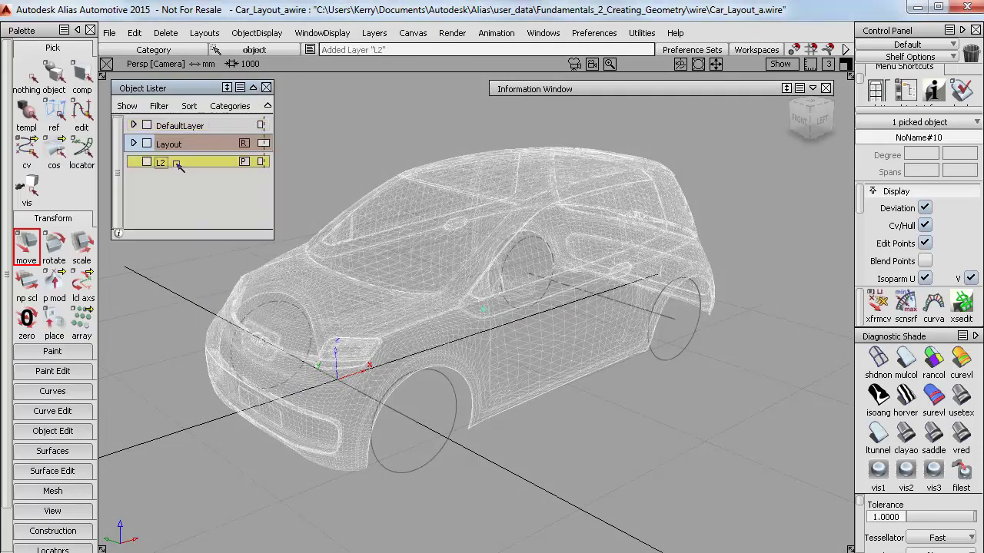
{"action": "double_click", "coordinate": [161, 163]}
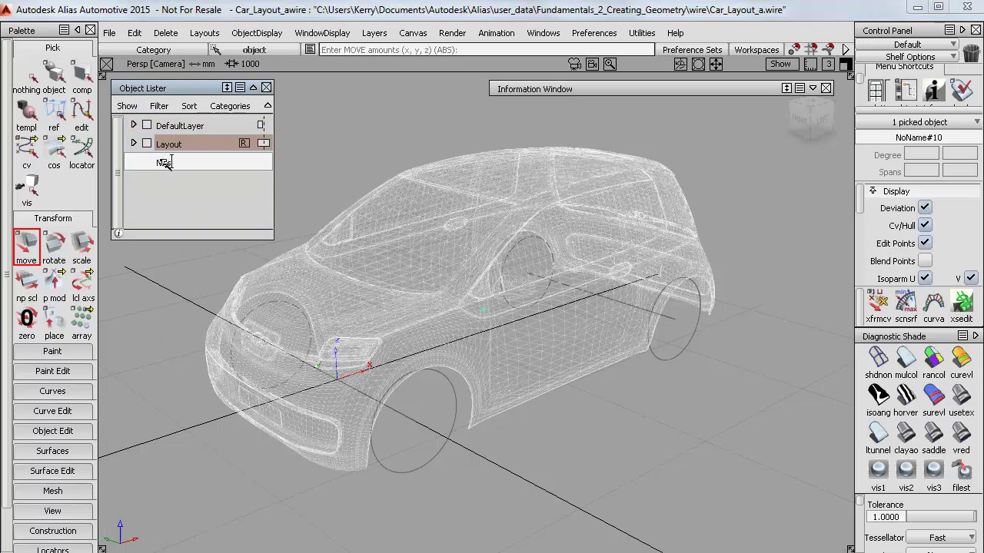
{"action": "type", "text": "Mesh"}
{"action": "key", "text": "Return"}
Assign the car mesh to the Mesh layer, then hide the Mesh and Layout layers and collapse the Object Lister
{"action": "right_click_drag", "start_coordinate": [165, 163], "coordinate": [172, 176]}
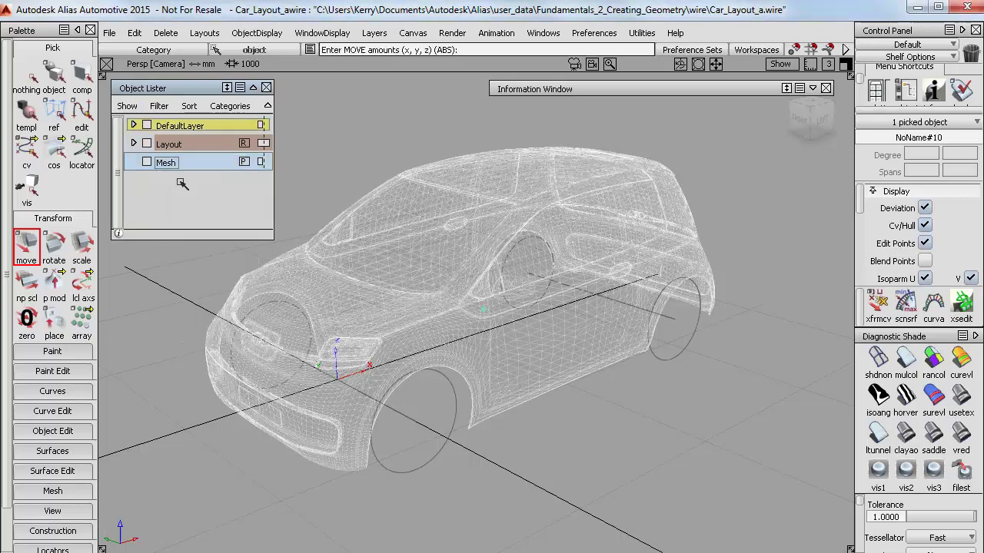
{"action": "left_click", "coordinate": [146, 162]}
{"action": "left_click", "coordinate": [146, 143]}
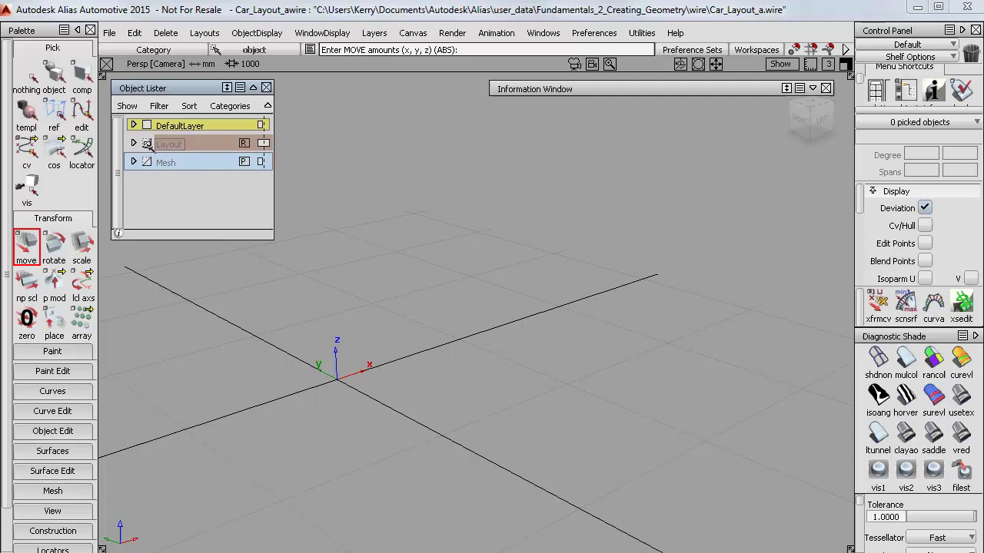
{"action": "left_click", "coordinate": [254, 89]}
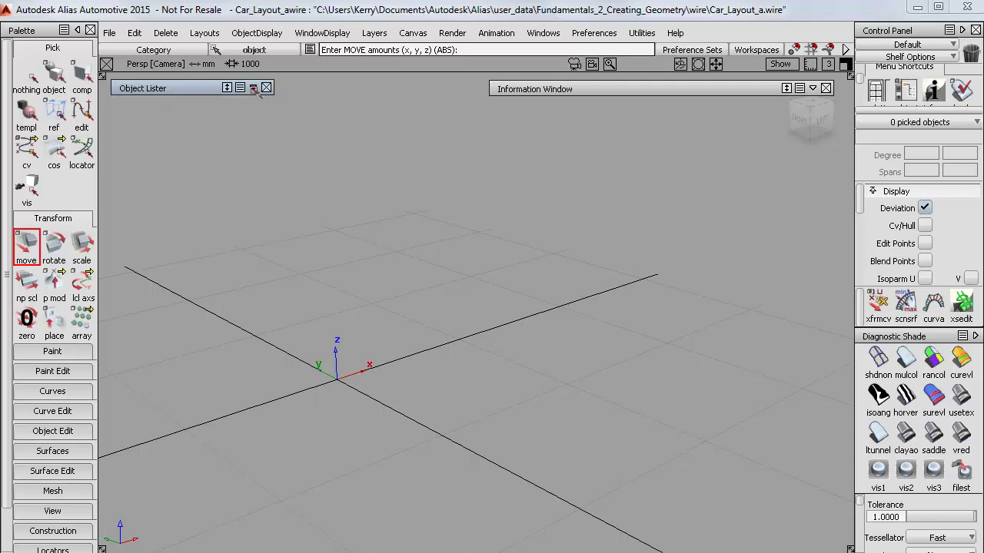
Place a primitive cylinder snapped to the grid origin in the perspective view
{"action": "left_click", "coordinate": [83, 453]}
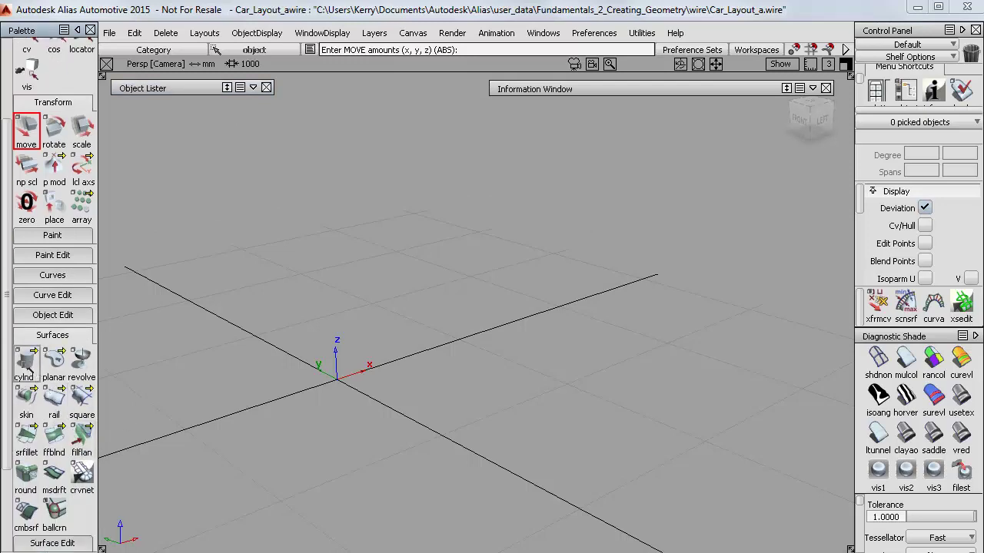
{"action": "left_click_drag", "start_coordinate": [30, 373], "coordinate": [109, 370]}
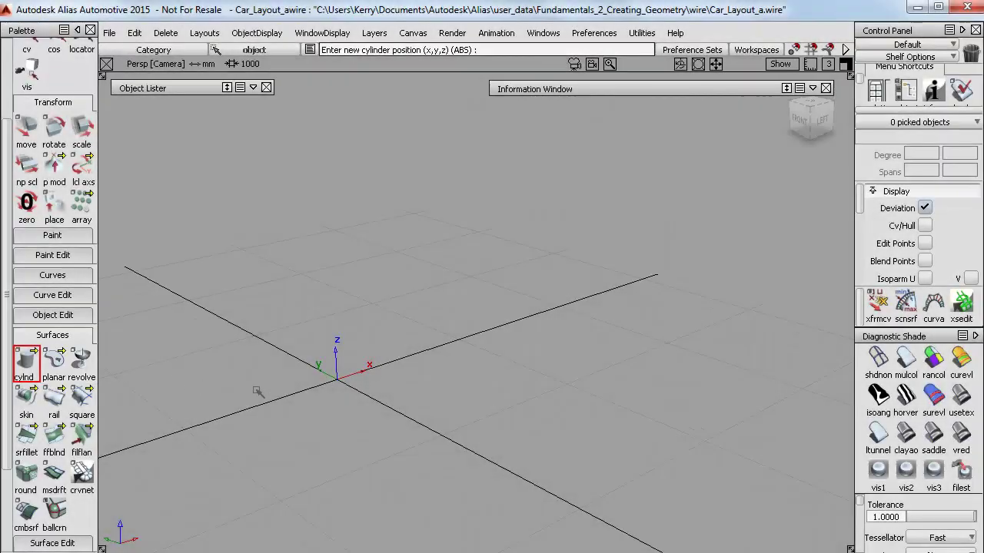
{"action": "left_click", "coordinate": [341, 383], "text": "alt"}
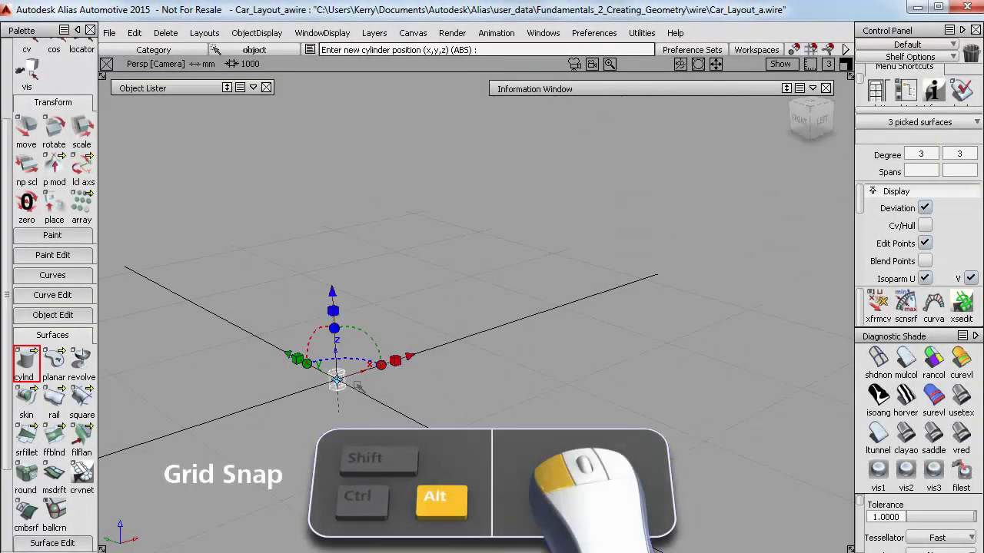
{"action": "key", "text": "alt+shift"}
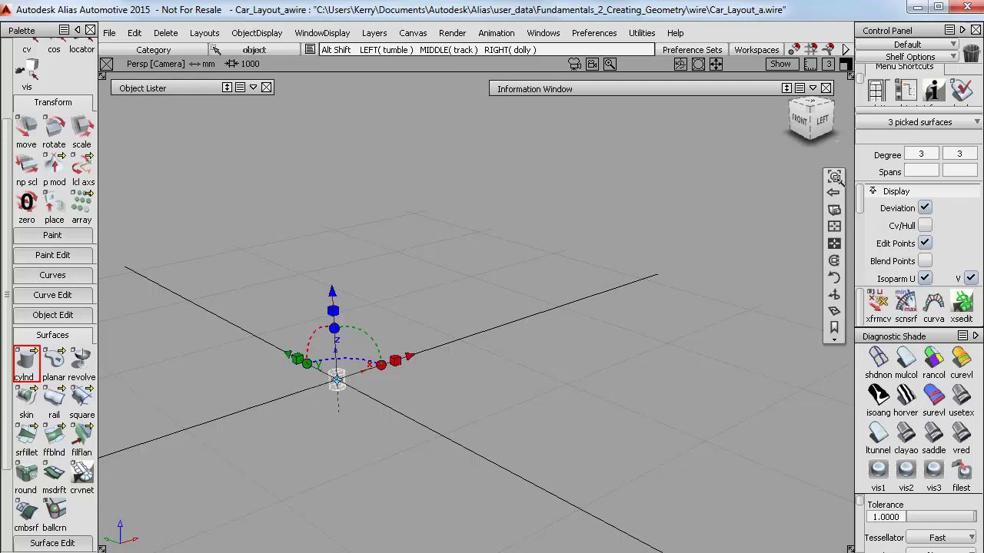
{"action": "left_click", "coordinate": [834, 177]}
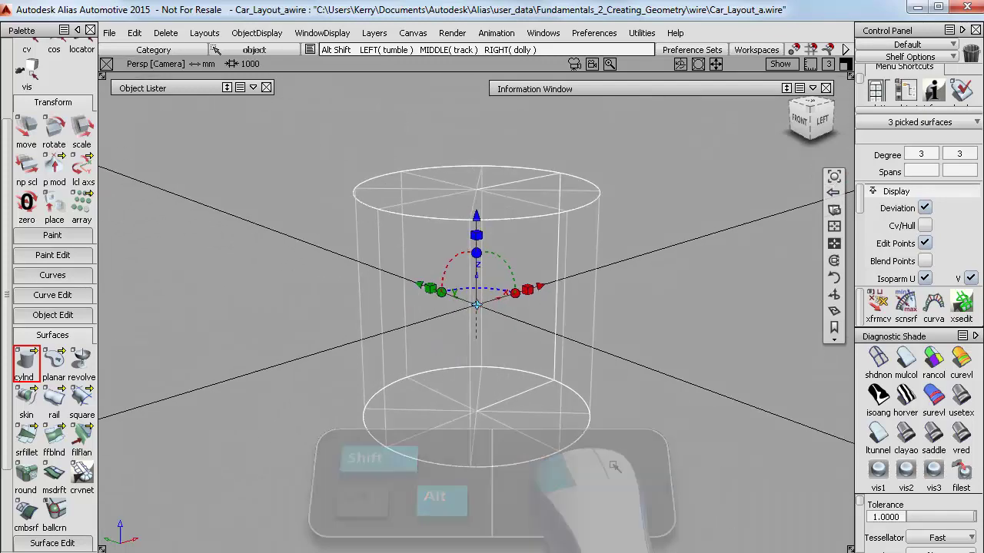
Apply multi-color diagnostic shading to the cylinder
{"action": "right_click_drag", "start_coordinate": [620, 413], "coordinate": [530, 434], "text": "alt+shift"}
{"action": "left_click_drag", "start_coordinate": [531, 434], "coordinate": [489, 428], "text": "alt+shift"}
{"action": "middle_click_drag", "start_coordinate": [554, 364], "coordinate": [510, 422], "text": "alt+shift"}
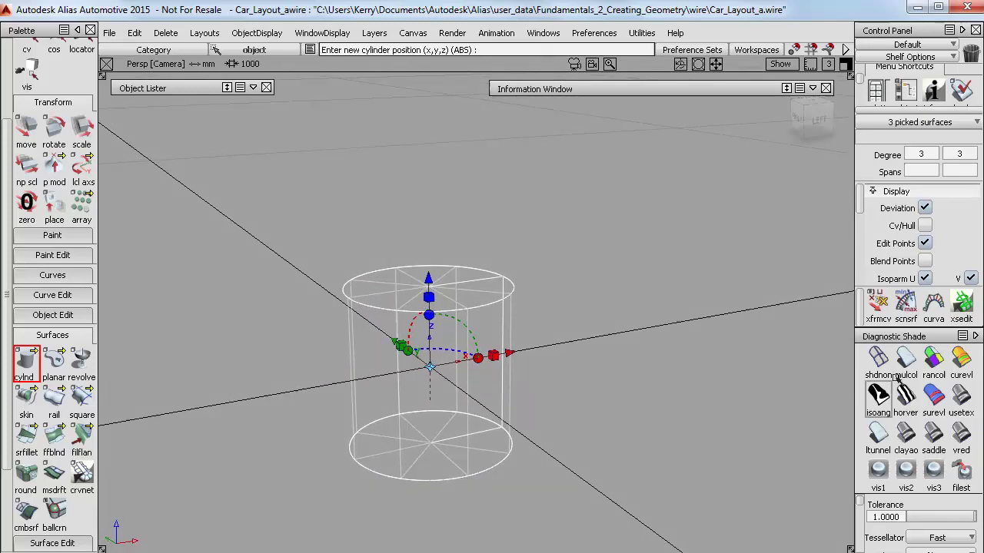
{"action": "left_click", "coordinate": [910, 361]}
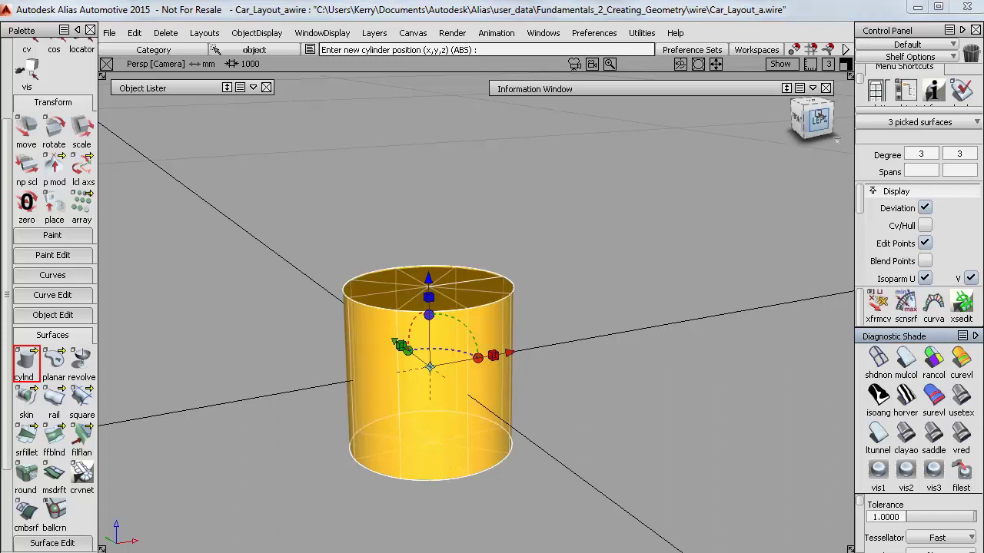
Expand the Information Window and stretch the cylinder in Z to a scale of about 149
{"action": "left_click", "coordinate": [812, 89]}
{"action": "middle_click_drag", "start_coordinate": [587, 463], "coordinate": [473, 461], "text": "alt+shift"}
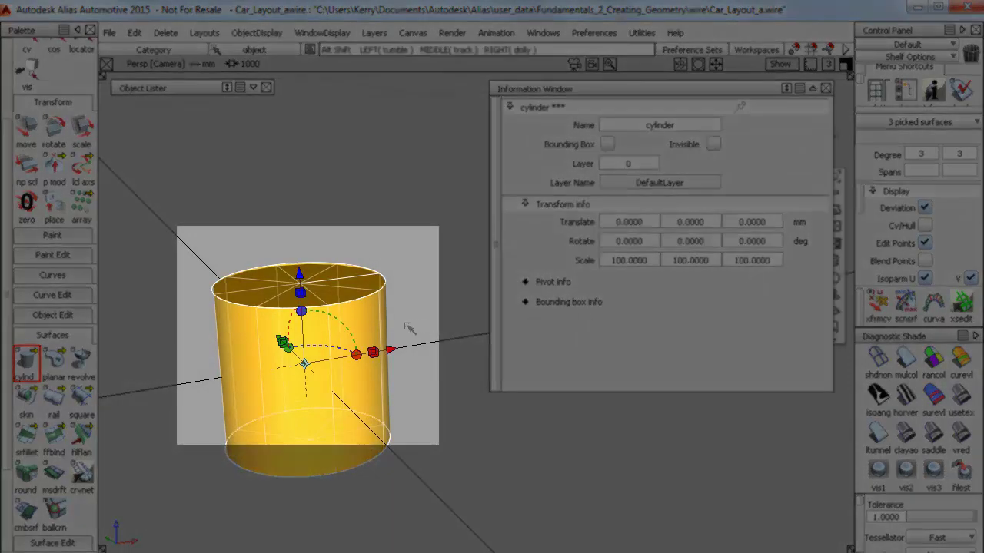
{"action": "left_click_drag", "start_coordinate": [401, 330], "coordinate": [342, 360], "text": "alt+shift"}
{"action": "middle_click_drag", "start_coordinate": [338, 356], "coordinate": [286, 368], "text": "alt+shift"}
{"action": "left_click_drag", "start_coordinate": [275, 297], "coordinate": [294, 272]}
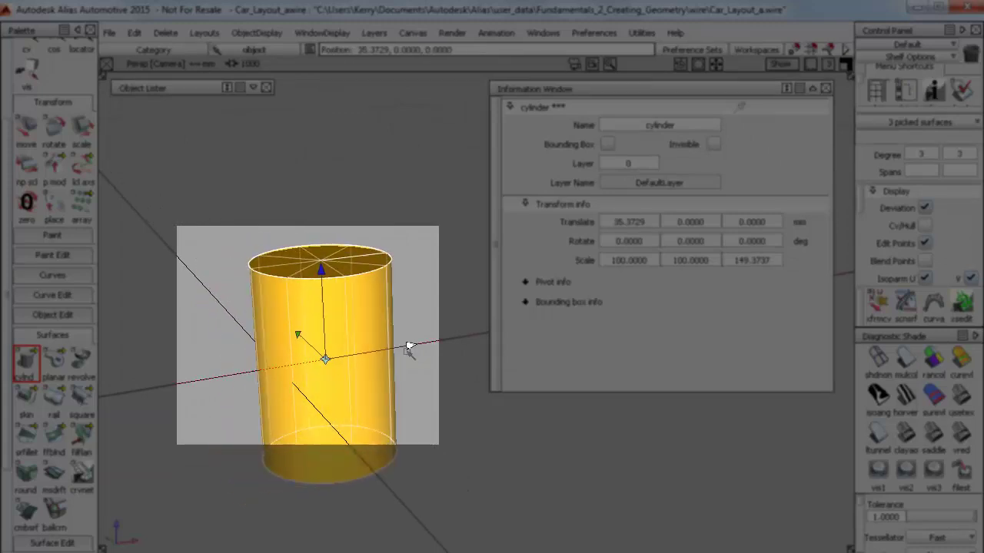
Move the cylinder along X to about -24.8 mm and rotate it about 34.3 degrees around Y
{"action": "left_click_drag", "start_coordinate": [408, 351], "coordinate": [329, 355]}
{"action": "left_click_drag", "start_coordinate": [283, 330], "coordinate": [359, 333]}
{"action": "middle_click_drag", "start_coordinate": [390, 373], "coordinate": [460, 391], "text": "alt+shift"}
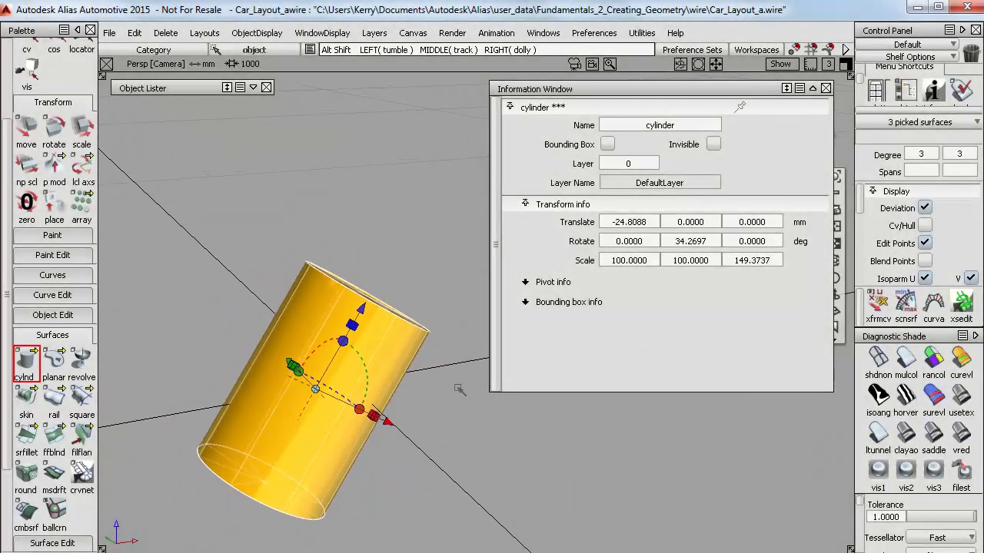
{"action": "left_click_drag", "start_coordinate": [459, 390], "coordinate": [383, 404], "text": "alt+shift"}
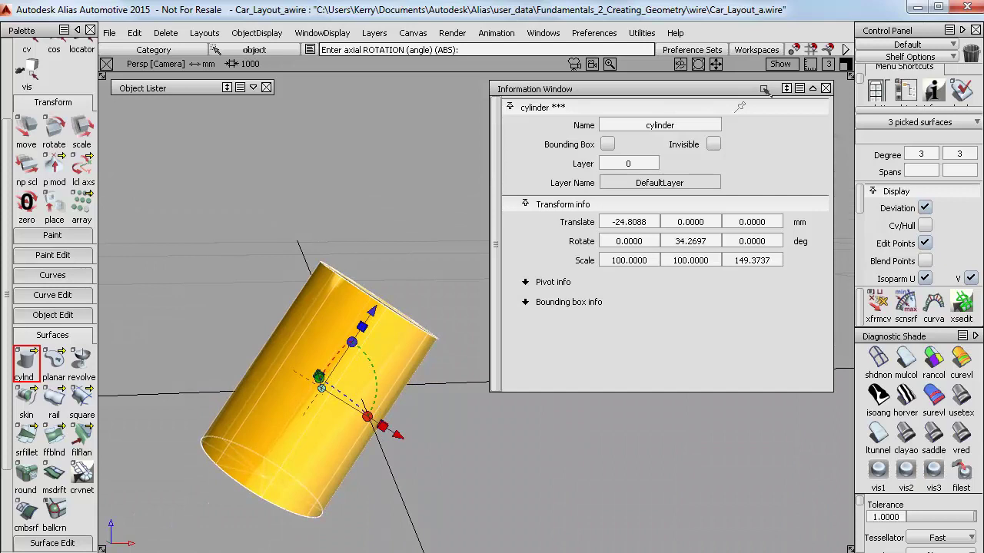
Collapse the Information Window and stretch the tilted cylinder along its local Z axis to a scale of about 161.9
{"action": "left_click", "coordinate": [812, 89]}
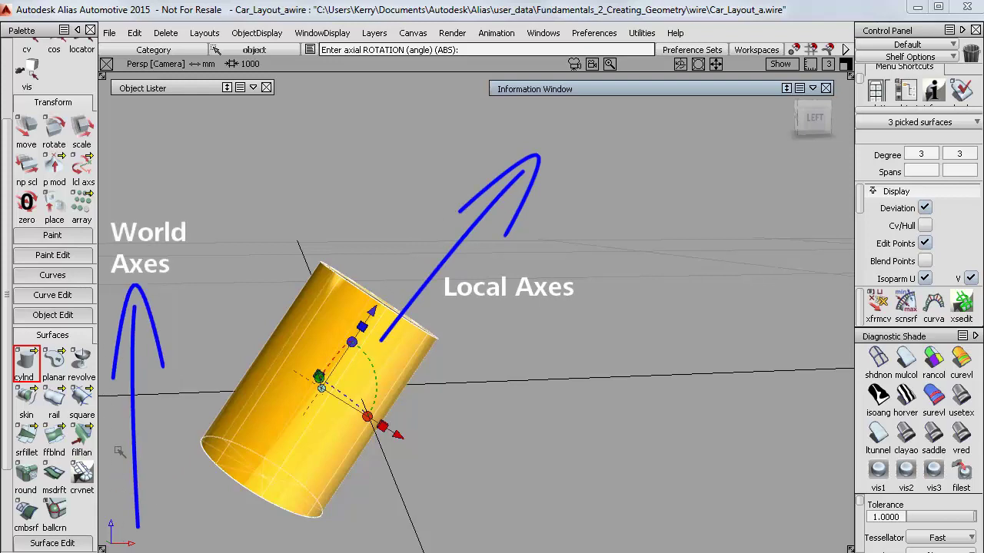
{"action": "mouse_move", "coordinate": [216, 460]}
{"action": "left_mouse_down", "text": "alt+shift"}
{"action": "mouse_move", "coordinate": [309, 434]}
{"action": "mouse_move", "coordinate": [326, 399]}
{"action": "left_mouse_up", "text": "alt+shift"}
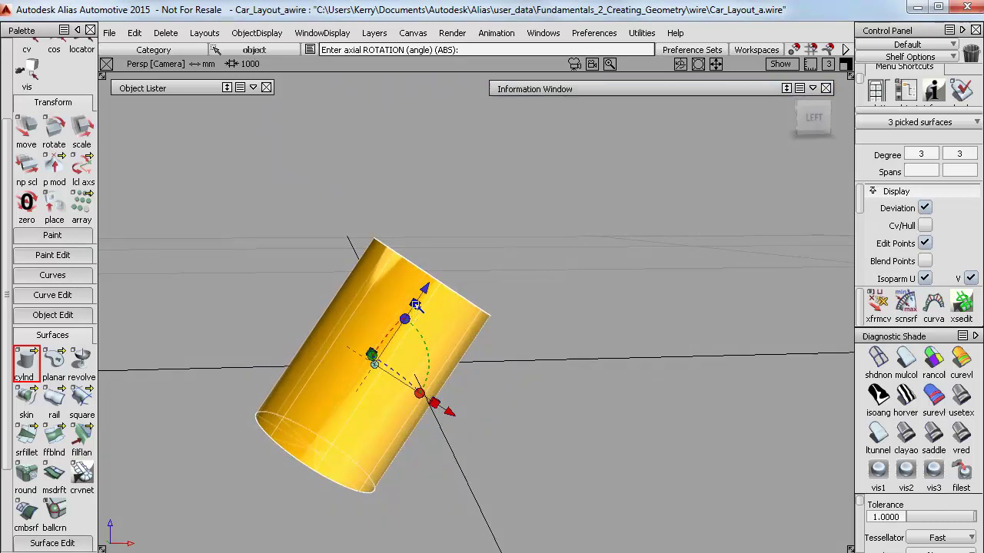
{"action": "left_click_drag", "start_coordinate": [415, 305], "coordinate": [427, 322]}
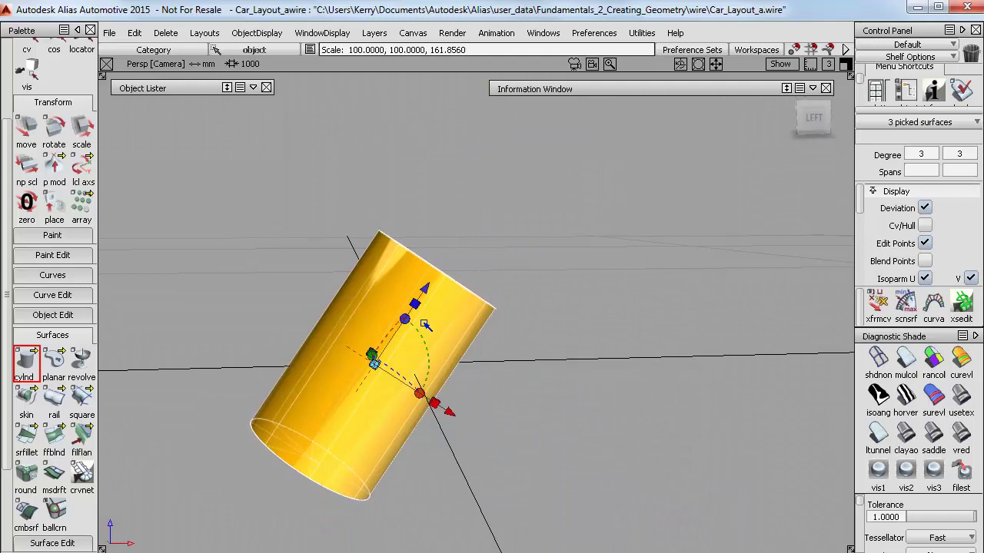
{"action": "left_click_drag", "start_coordinate": [423, 327], "coordinate": [405, 337], "text": "alt+shift"}
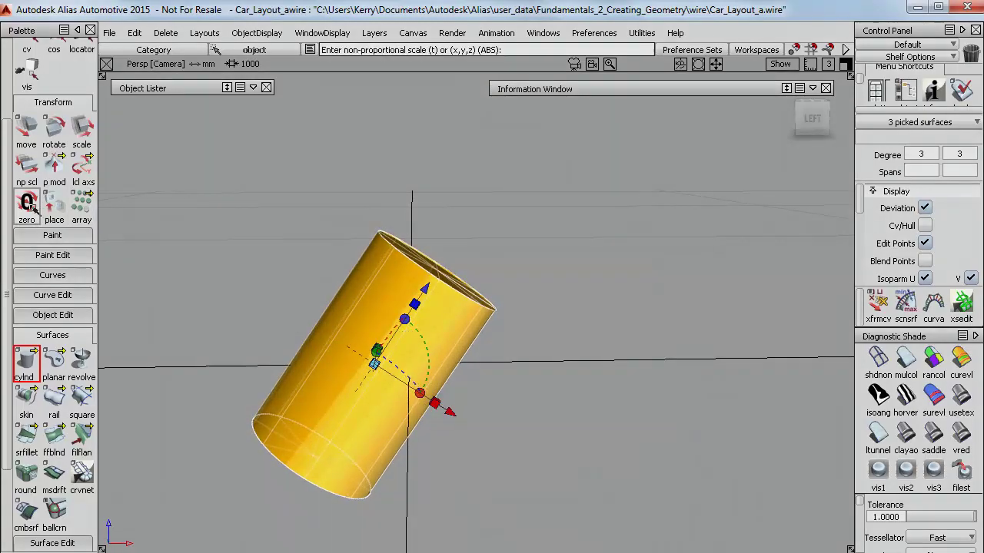
Zero the tilted cylinder's transforms and stretch it along the world Z axis to a scale of about 1.77
{"action": "left_click", "coordinate": [28, 205]}
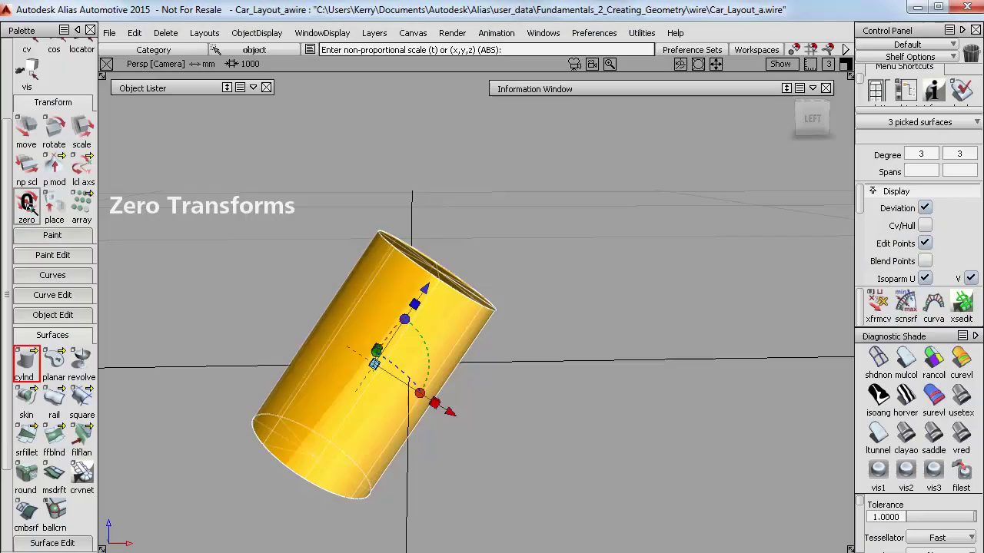
{"action": "left_click", "coordinate": [27, 204]}
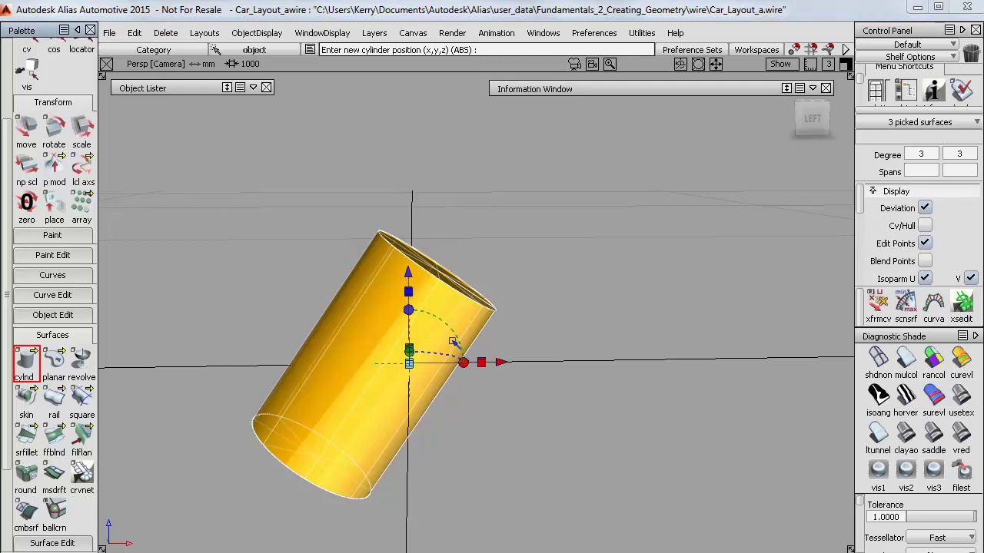
{"action": "left_click_drag", "start_coordinate": [410, 293], "coordinate": [437, 298]}
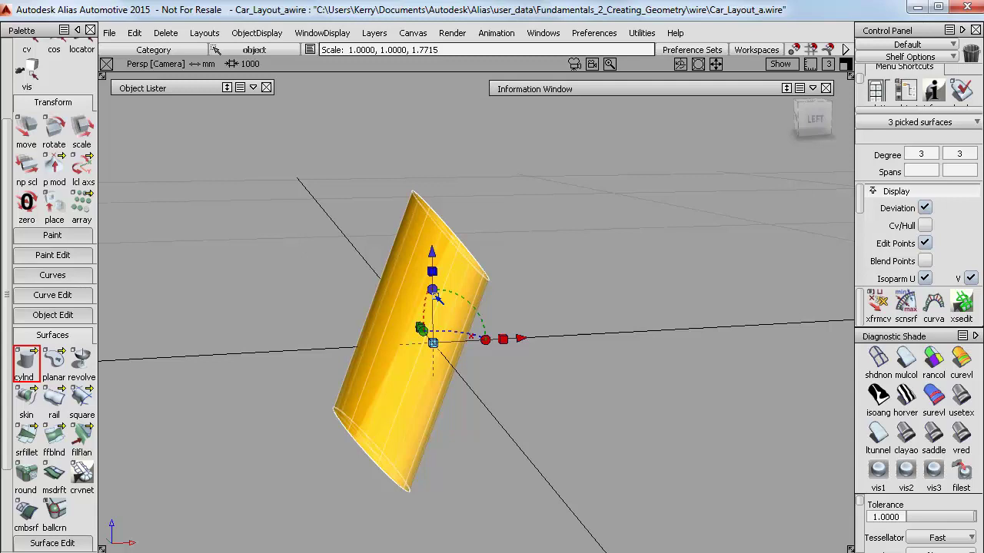
Delete the skewed cylinder and place a new primitive cylinder at the origin
{"action": "key", "text": "Delete"}
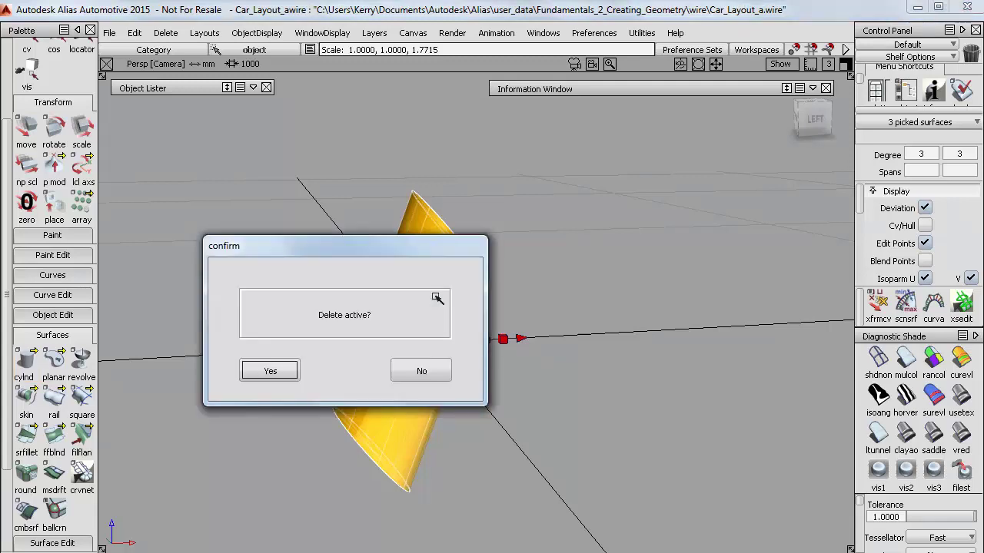
{"action": "left_click", "coordinate": [269, 370]}
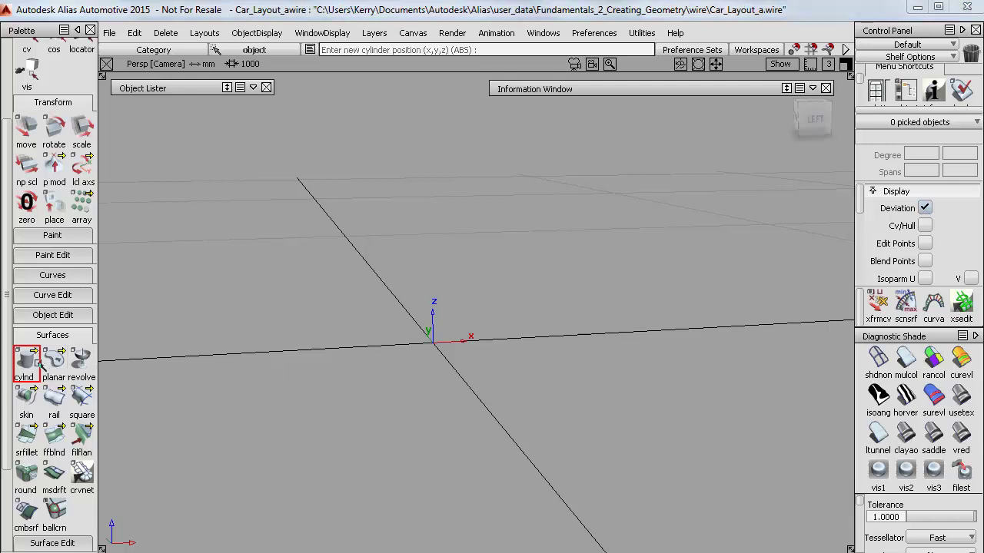
{"action": "left_click", "coordinate": [434, 346]}
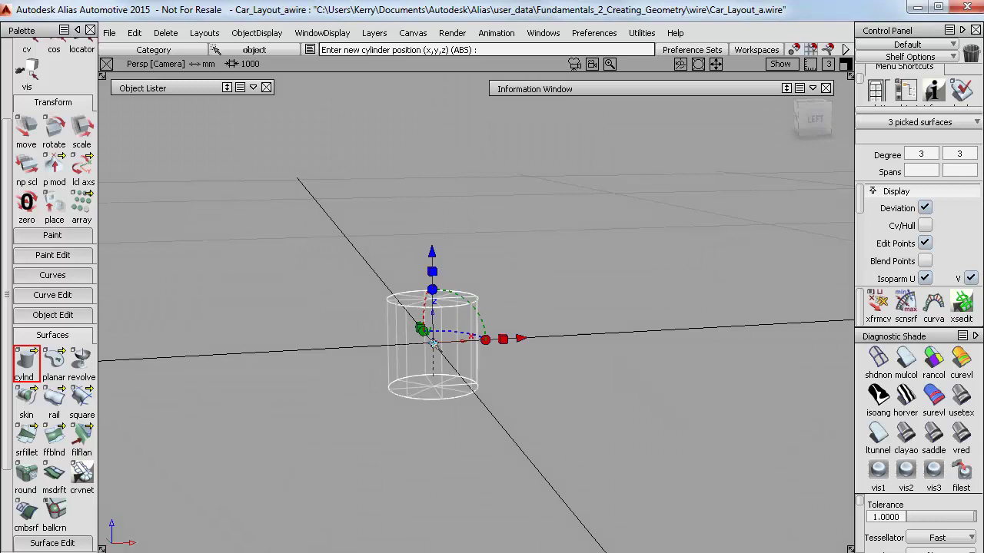
{"action": "left_click_drag", "start_coordinate": [379, 369], "coordinate": [448, 374], "text": "alt+shift"}
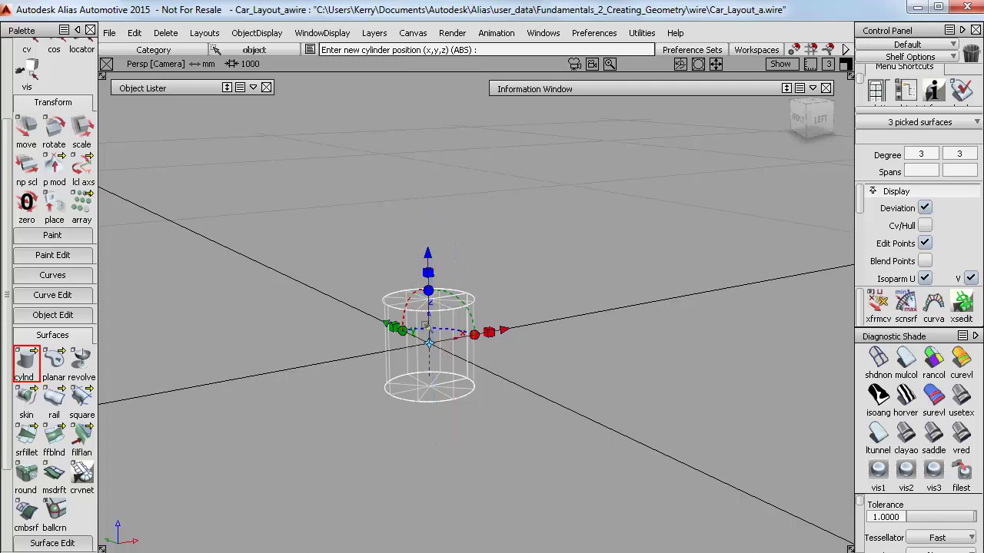
From the left view, place a second cylinder on the positive X axis beside the first, lying along Y
{"action": "left_click", "coordinate": [811, 119]}
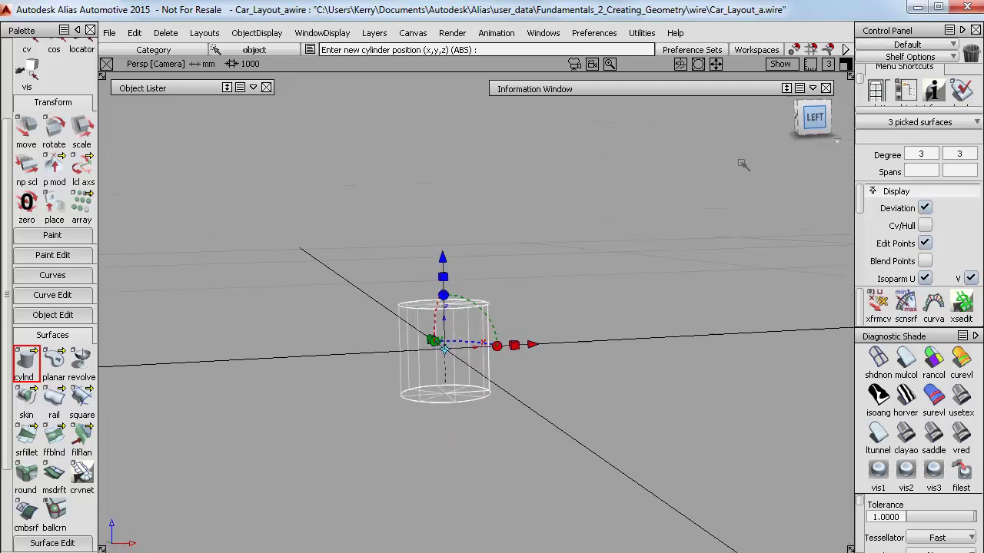
{"action": "double_click", "coordinate": [28, 360]}
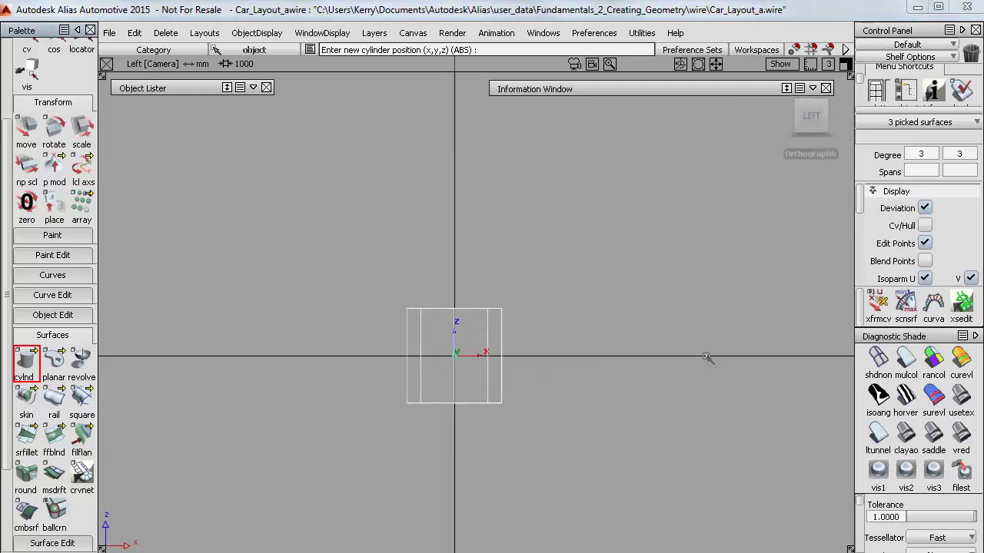
{"action": "left_click", "coordinate": [623, 358]}
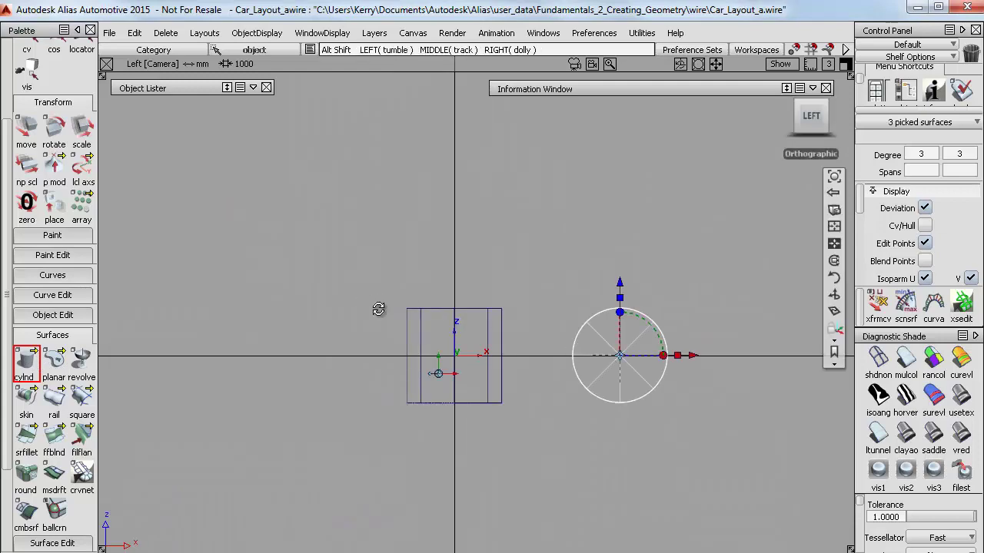
{"action": "mouse_move", "coordinate": [378, 310]}
{"action": "left_mouse_down", "text": "alt+shift"}
{"action": "mouse_move", "coordinate": [484, 346]}
{"action": "mouse_move", "coordinate": [563, 308]}
{"action": "mouse_move", "coordinate": [468, 278]}
{"action": "mouse_move", "coordinate": [505, 257]}
{"action": "left_mouse_up", "text": "alt+shift"}
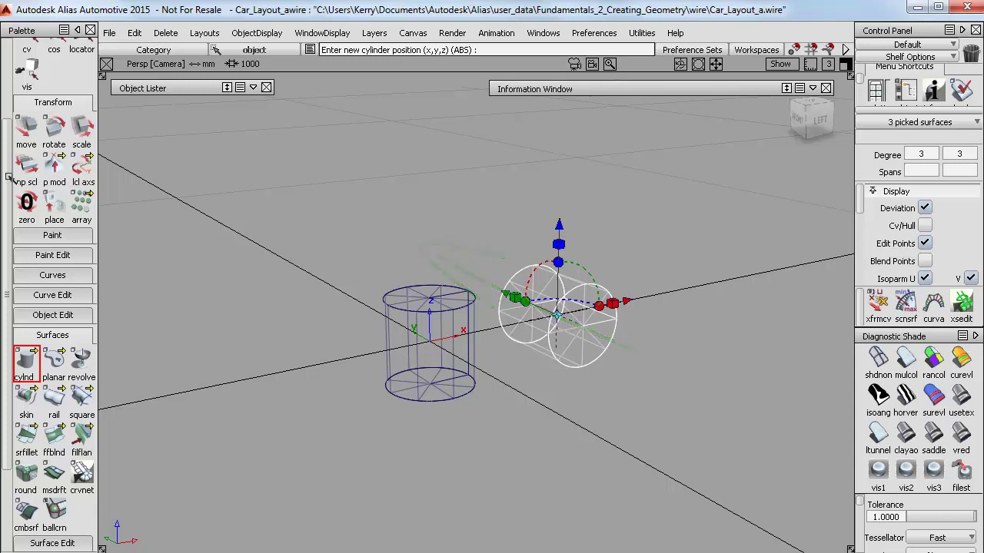
Pick both cylinders, try stretching them together along the world Z axis with non-proportional scale, and undo the stretch
{"action": "left_click_drag", "start_coordinate": [6, 175], "coordinate": [7, 86]}
{"action": "left_click", "coordinate": [54, 77]}
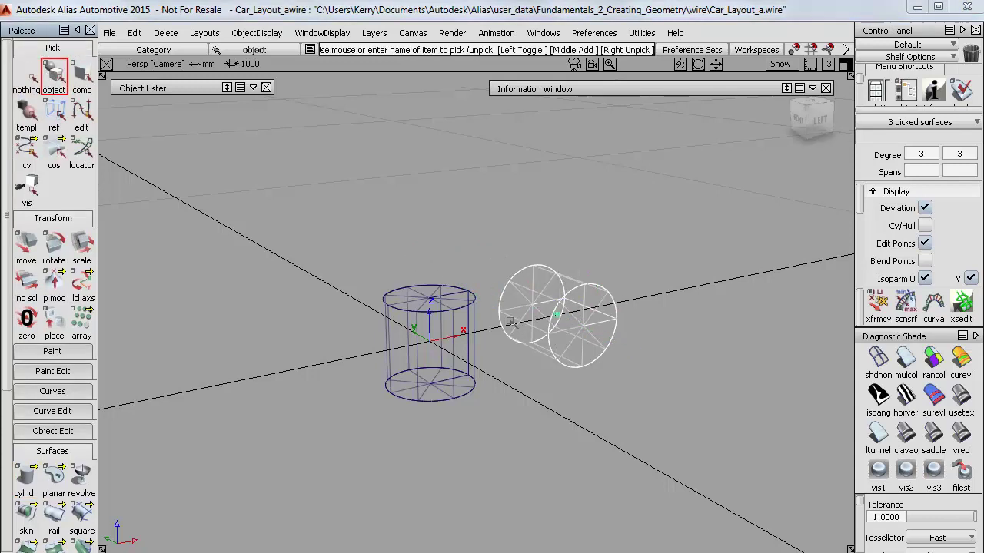
{"action": "left_click", "coordinate": [462, 322]}
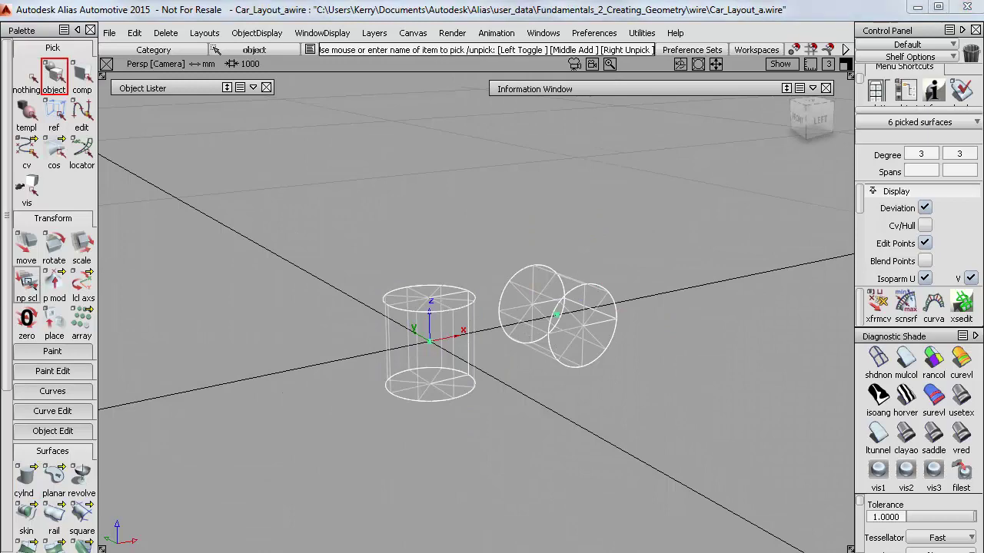
{"action": "left_click", "coordinate": [26, 281]}
{"action": "right_click_drag", "start_coordinate": [301, 389], "coordinate": [308, 120]}
{"action": "left_click_drag", "start_coordinate": [513, 363], "coordinate": [494, 355], "text": "alt+shift"}
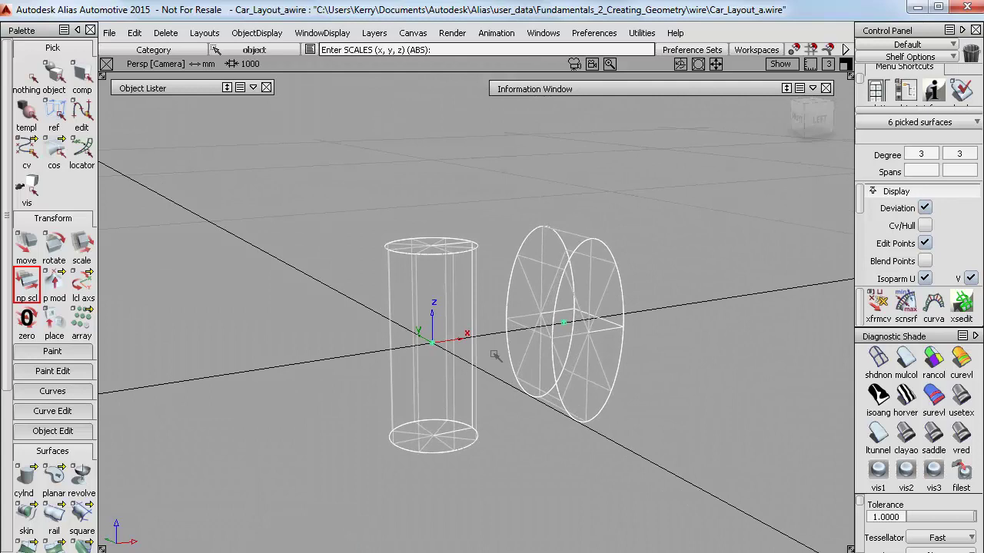
{"action": "key", "text": "ctrl+z"}
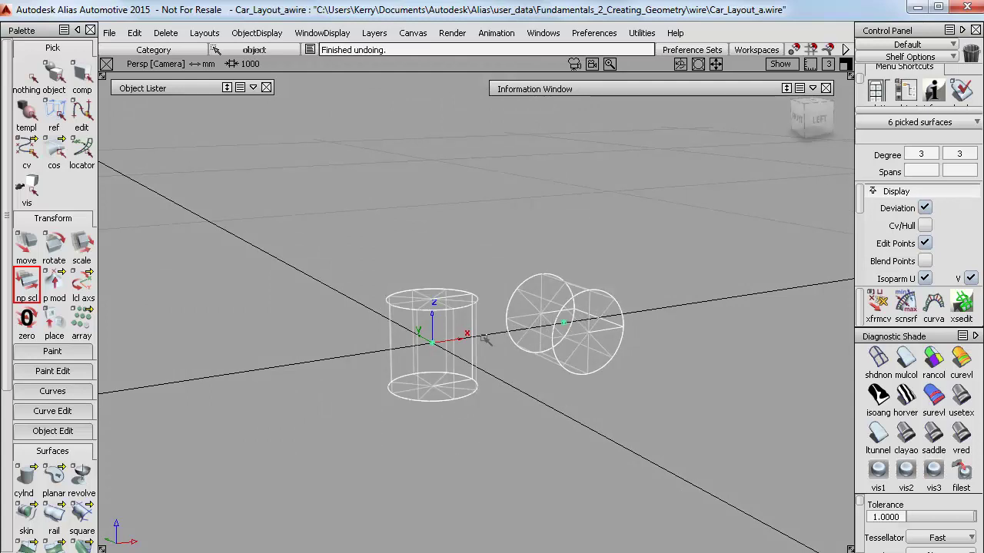
Delete both cylinders and make the Layout layer visible
{"action": "key", "text": "Delete"}
{"action": "key", "text": "Return"}
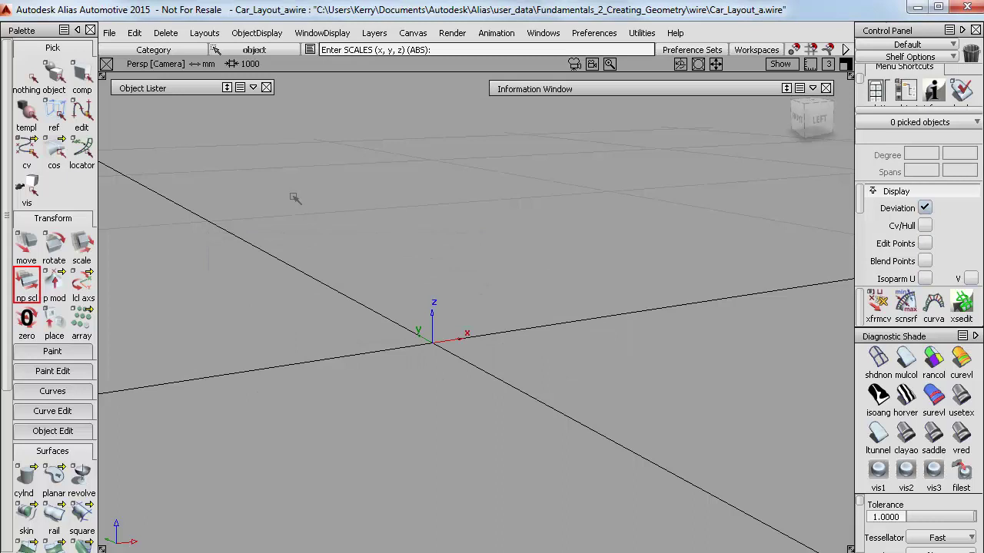
{"action": "left_click", "coordinate": [253, 87]}
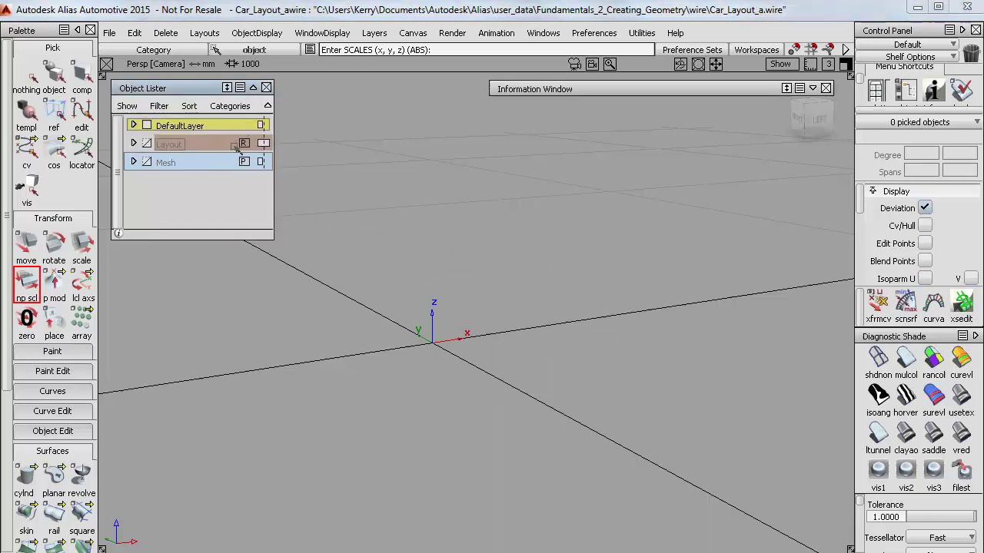
{"action": "left_click", "coordinate": [147, 143]}
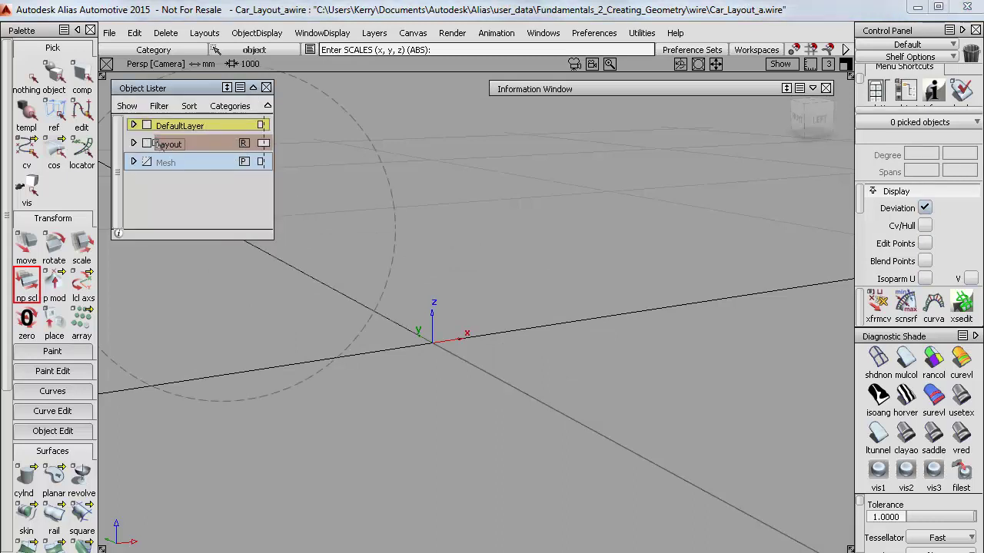
{"action": "left_click", "coordinate": [253, 88]}
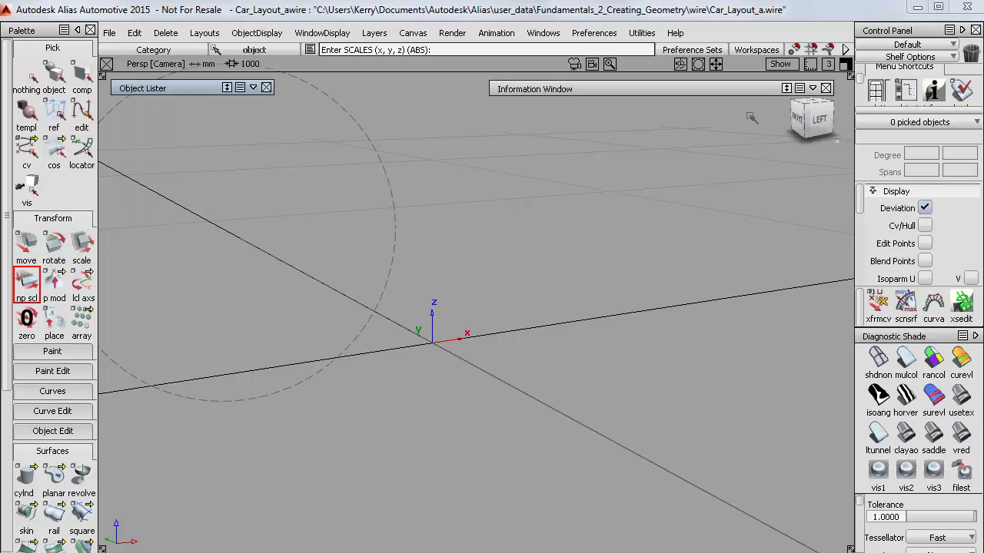
From the left view, place a new cylinder snapped to the grid origin, lying along Y
{"action": "left_click", "coordinate": [807, 119]}
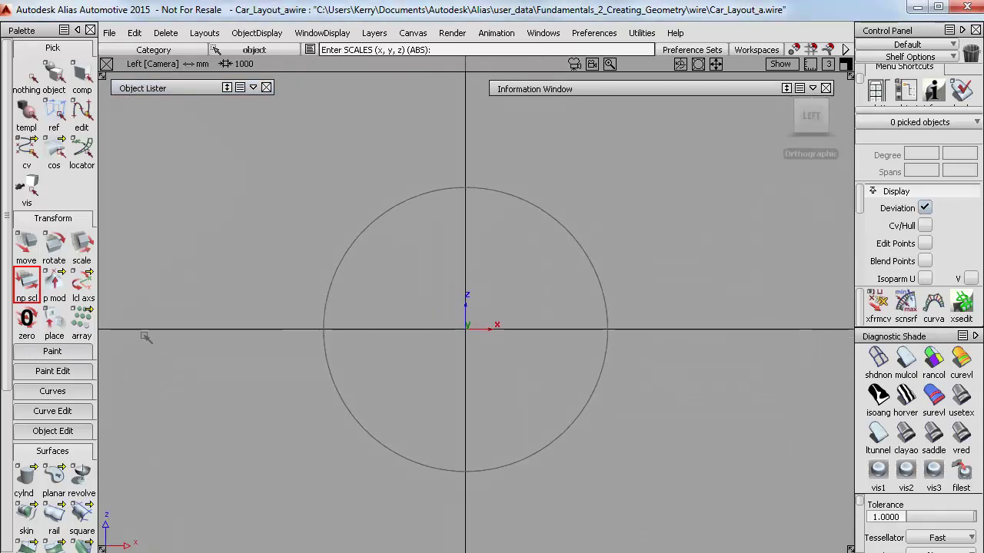
{"action": "left_click", "coordinate": [37, 472]}
{"action": "left_click", "coordinate": [465, 329], "text": "alt"}
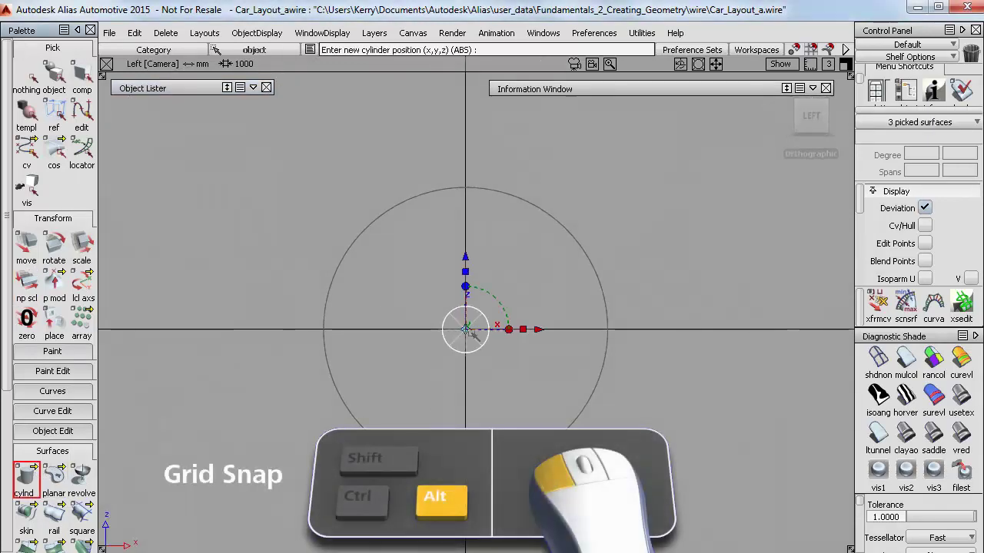
Scale the cylinder uniformly to an absolute value of 620 to match the front wheel circle
{"action": "left_click", "coordinate": [81, 245]}
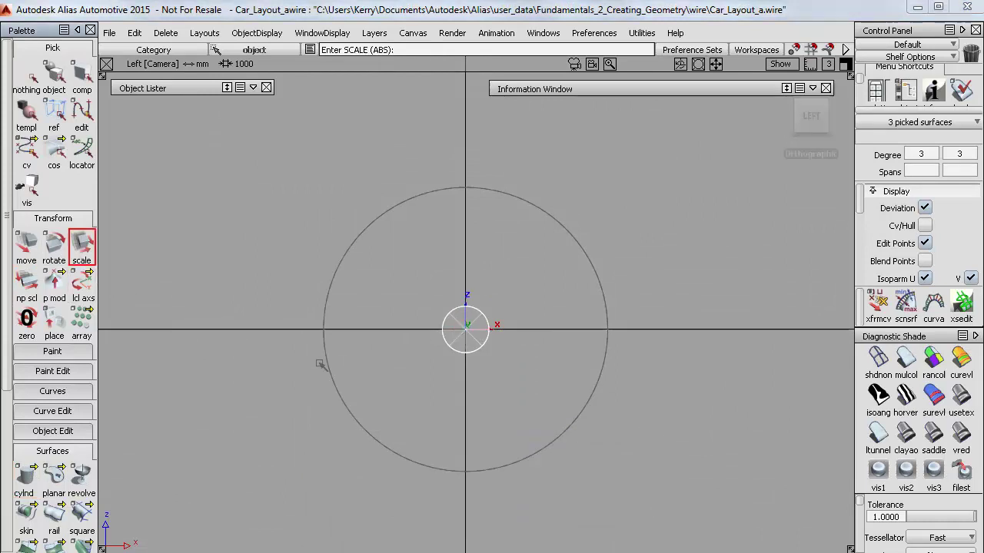
{"action": "left_click_drag", "start_coordinate": [322, 366], "coordinate": [615, 223]}
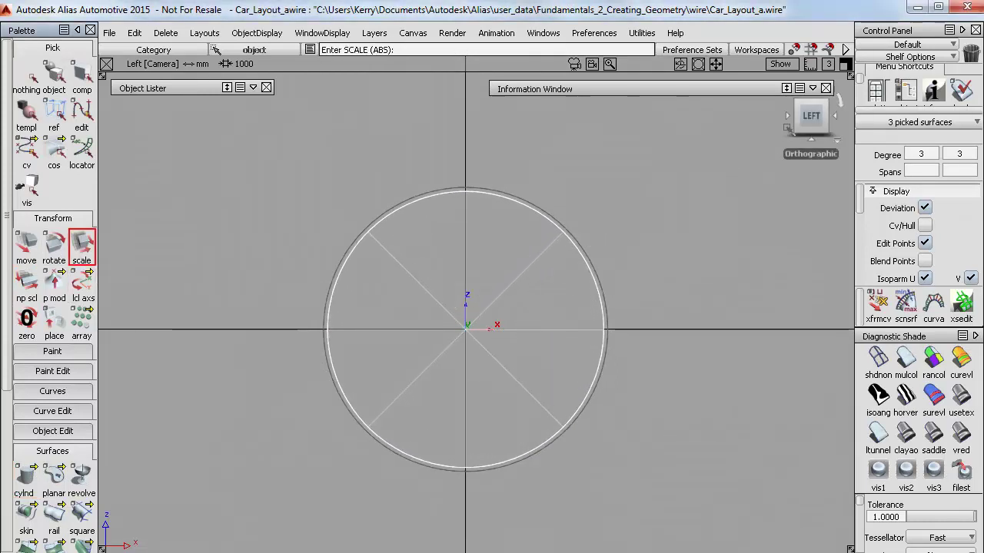
{"action": "type", "text": "a"}
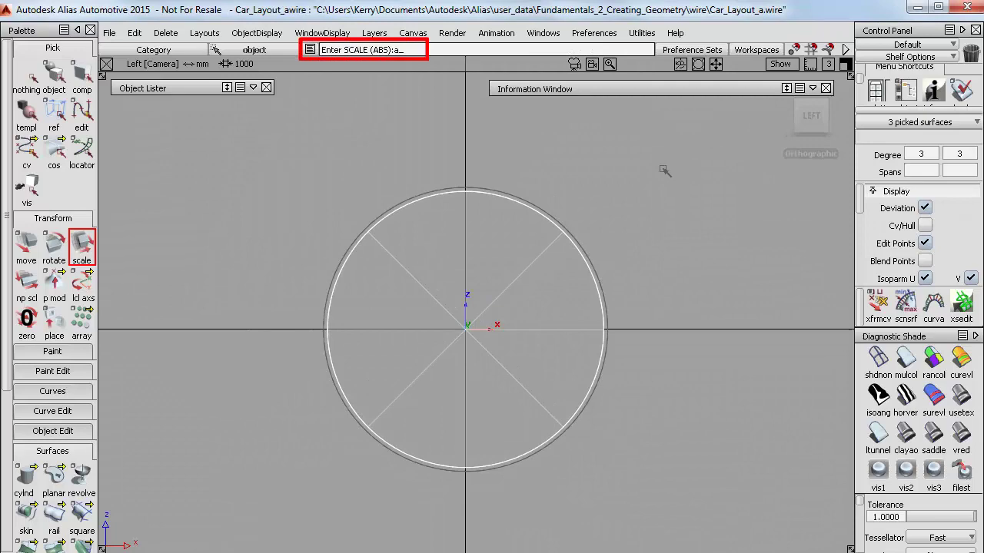
{"action": "type", "text": "620"}
{"action": "key", "text": "Return"}
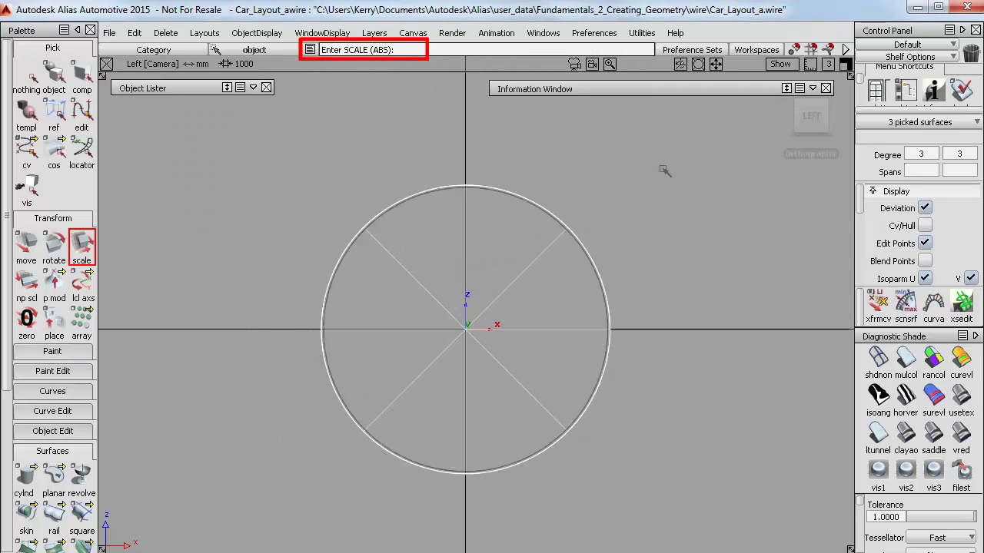
Narrow the cylinder along the Y axis only, to a scale of about 160, giving it a tyre width
{"action": "left_click_drag", "start_coordinate": [438, 329], "coordinate": [334, 428], "text": "alt+shift"}
{"action": "right_click_drag", "start_coordinate": [335, 428], "coordinate": [175, 342], "text": "alt+shift"}
{"action": "left_click", "coordinate": [26, 284]}
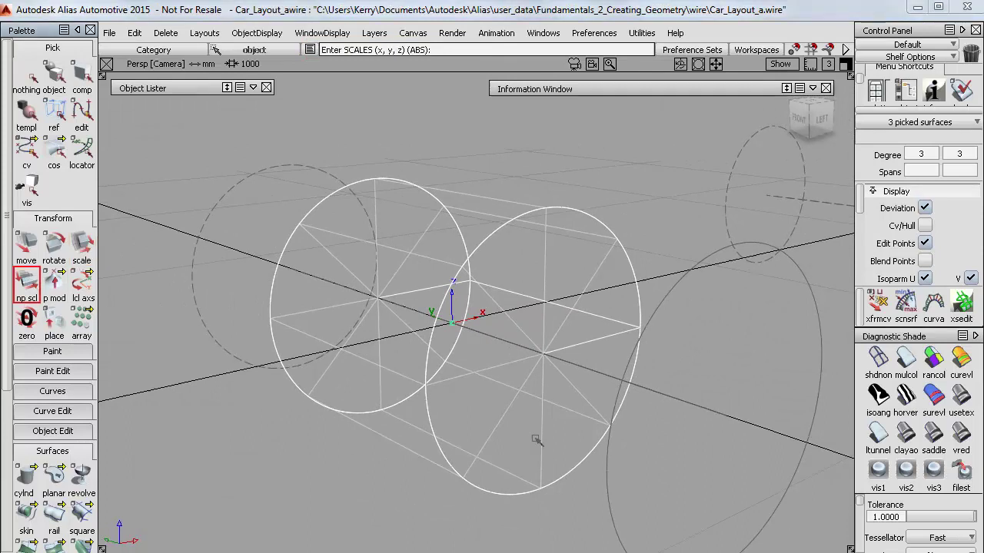
{"action": "middle_click_drag", "start_coordinate": [635, 468], "coordinate": [442, 470]}
{"action": "middle_click_drag", "start_coordinate": [292, 465], "coordinate": [101, 450]}
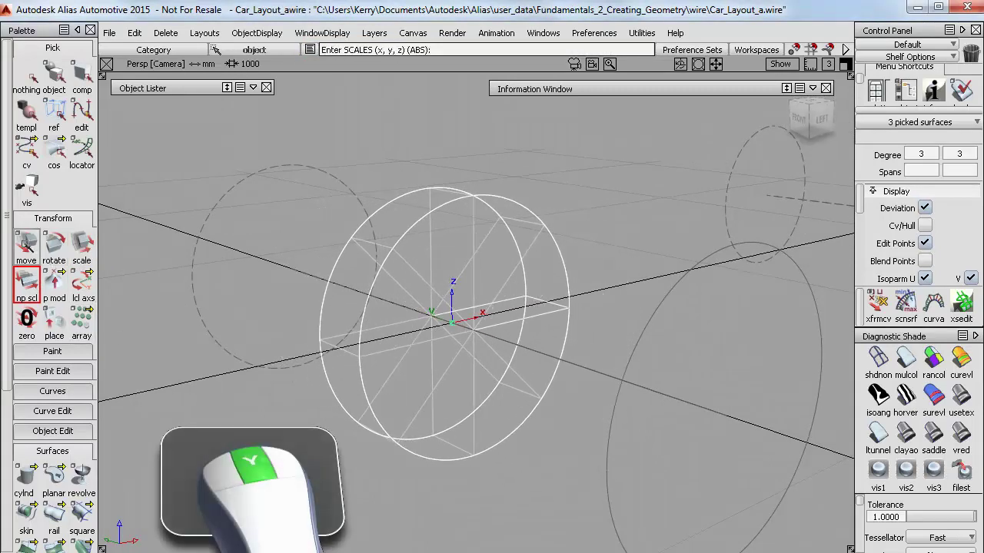
Move the wheel cylinder along Y to the front wheel position, setting its Y translation to exactly -750 mm
{"action": "left_click", "coordinate": [27, 246]}
{"action": "middle_click_drag", "start_coordinate": [243, 420], "coordinate": [415, 461]}
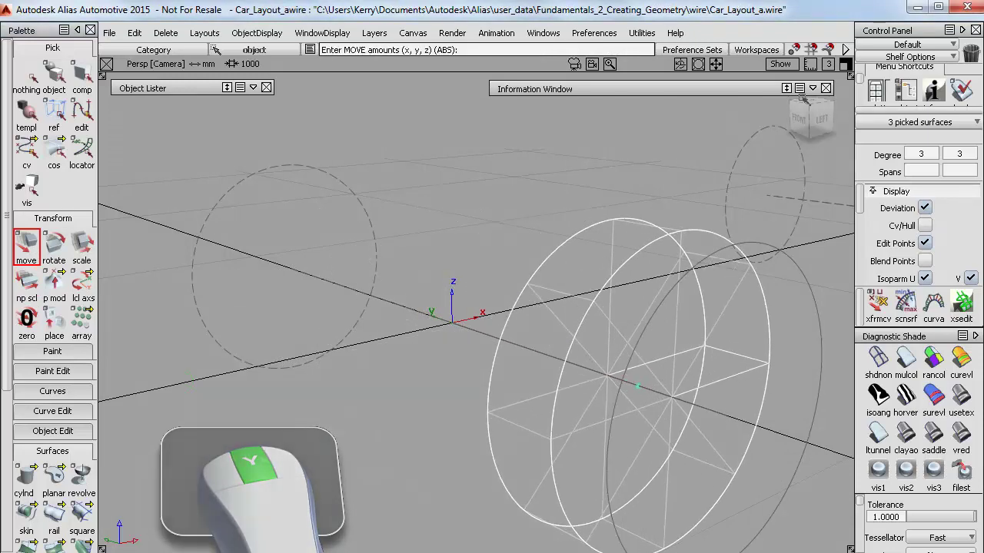
{"action": "left_click", "coordinate": [812, 88]}
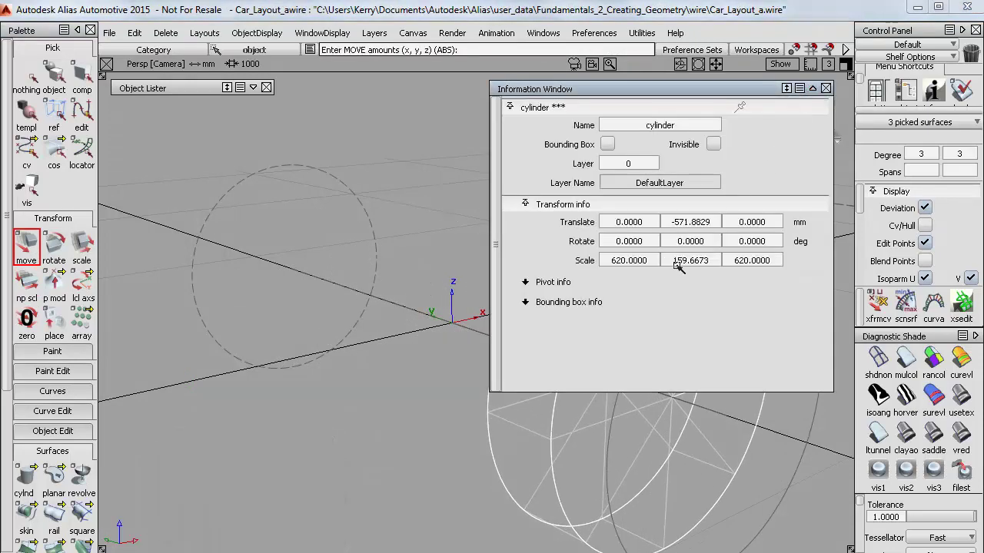
{"action": "left_click_drag", "start_coordinate": [673, 223], "coordinate": [715, 223]}
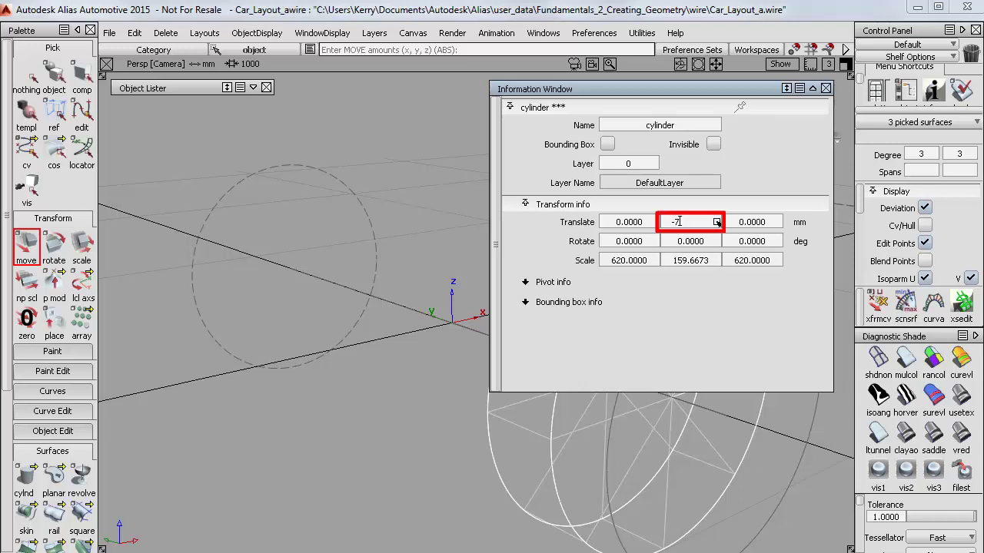
{"action": "key", "text": "Return"}
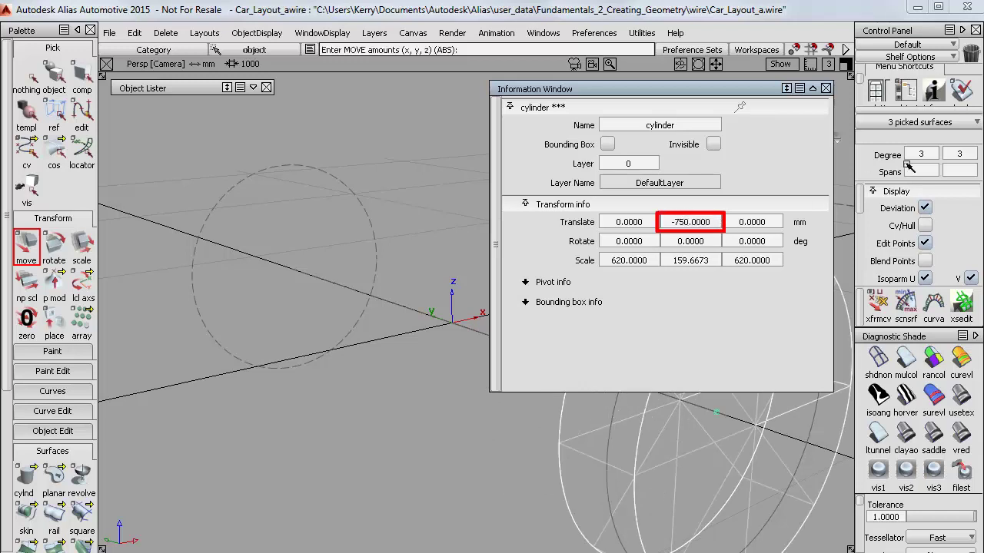
{"action": "left_click", "coordinate": [812, 89]}
Copy the front wheel cylinder and paste a duplicate in place
{"action": "right_click_drag", "start_coordinate": [684, 312], "coordinate": [419, 375], "text": "alt+shift"}
{"action": "right_click_drag", "start_coordinate": [677, 342], "coordinate": [461, 365], "text": "alt+shift"}
{"action": "middle_click_drag", "start_coordinate": [735, 325], "coordinate": [123, 369], "text": "alt+shift"}
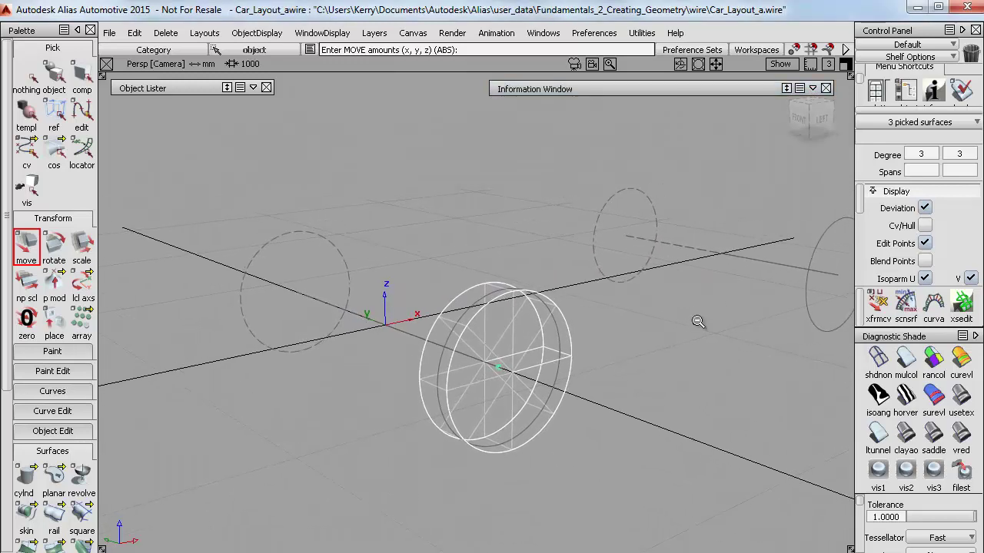
{"action": "middle_click_drag", "start_coordinate": [699, 321], "coordinate": [517, 344], "text": "alt+shift"}
{"action": "left_click_drag", "start_coordinate": [516, 344], "coordinate": [513, 346], "text": "alt+shift"}
{"action": "key", "text": "ctrl+c"}
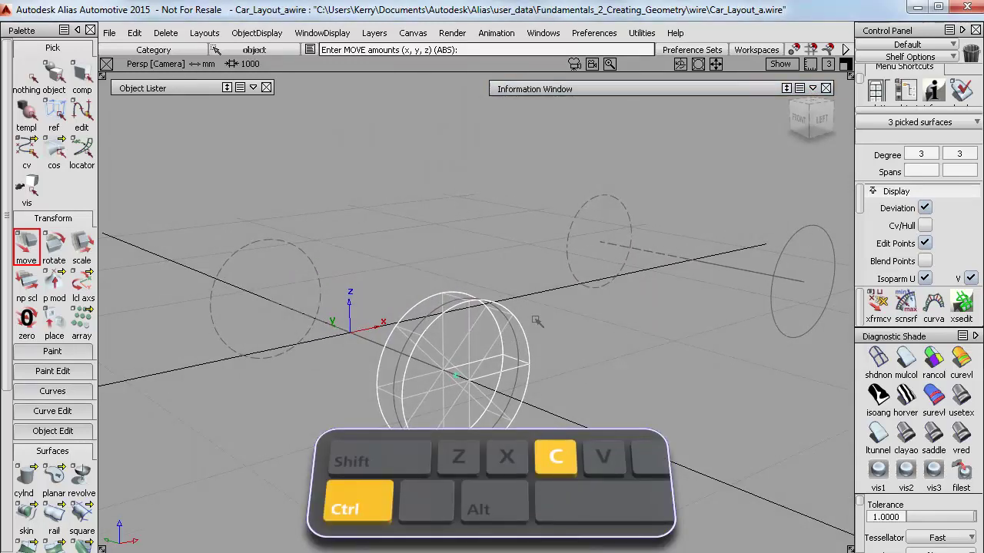
{"action": "key", "text": "ctrl+v"}
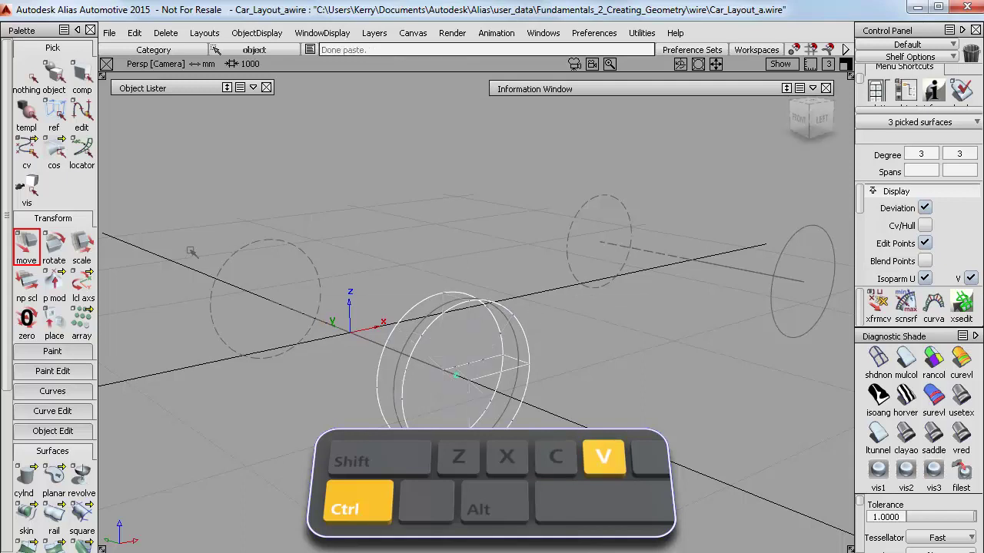
Move the pasted wheel cylinder 2420 mm along X with a relative move to the rear wheel position
{"action": "left_click", "coordinate": [29, 246]}
{"action": "type", "text": "r"}
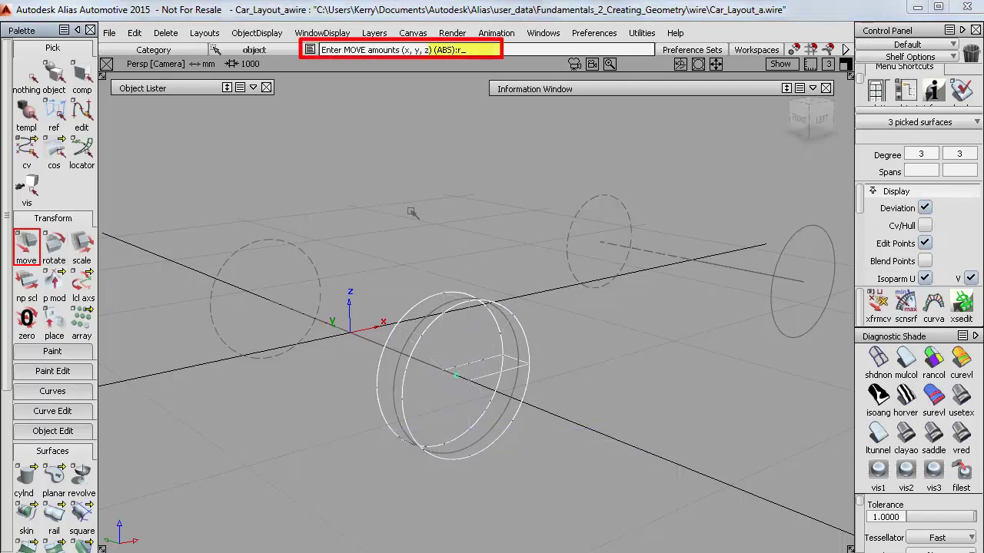
{"action": "type", "text": "2"}
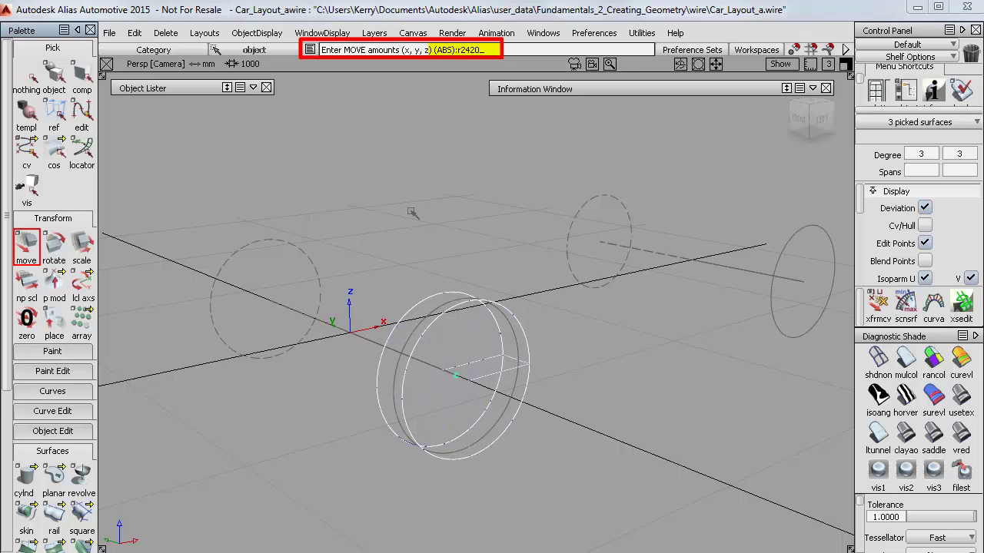
{"action": "type", "text": "420"}
{"action": "key", "text": "Return"}
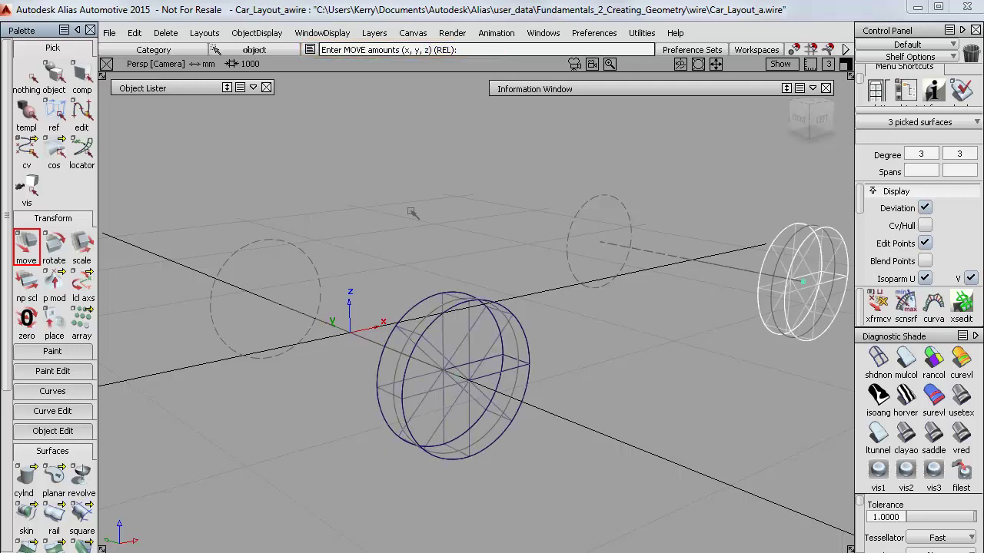
Make the Mesh layer visible and frame the whole car with its wheels
{"action": "left_click", "coordinate": [253, 88]}
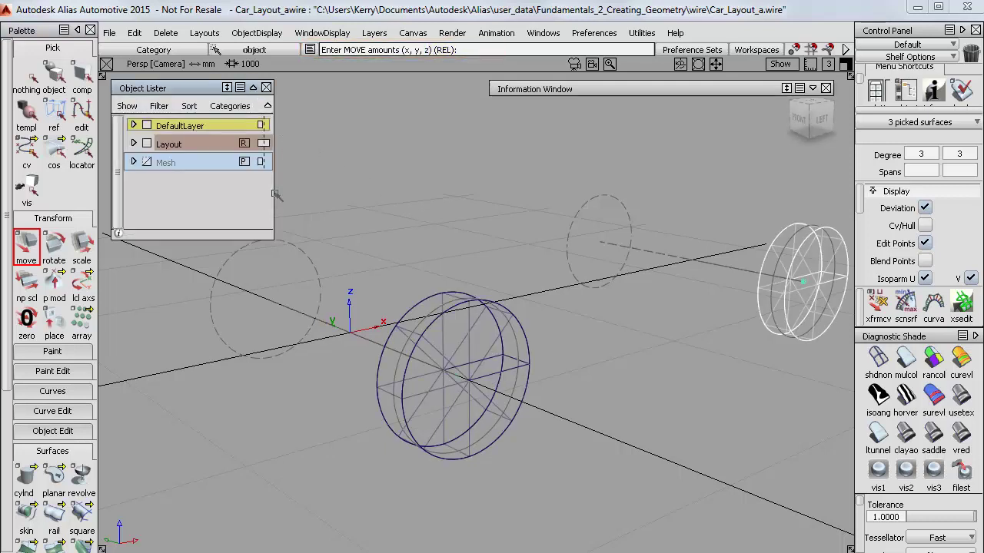
{"action": "left_click", "coordinate": [147, 161]}
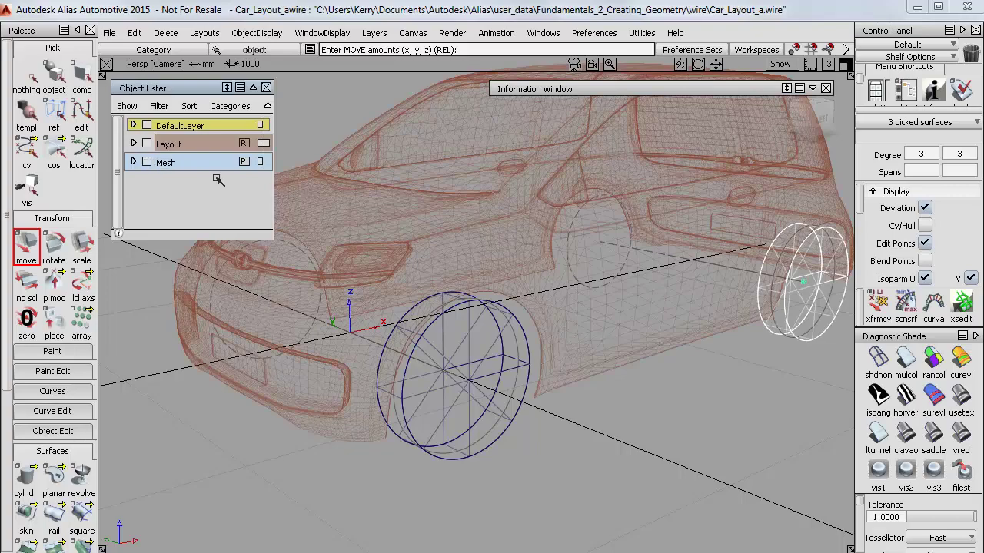
{"action": "right_click_drag", "start_coordinate": [551, 286], "coordinate": [130, 435], "text": "alt+shift"}
{"action": "middle_click_drag", "start_coordinate": [573, 382], "coordinate": [561, 446], "text": "alt+shift"}
{"action": "right_click_drag", "start_coordinate": [652, 378], "coordinate": [338, 384], "text": "alt+shift"}
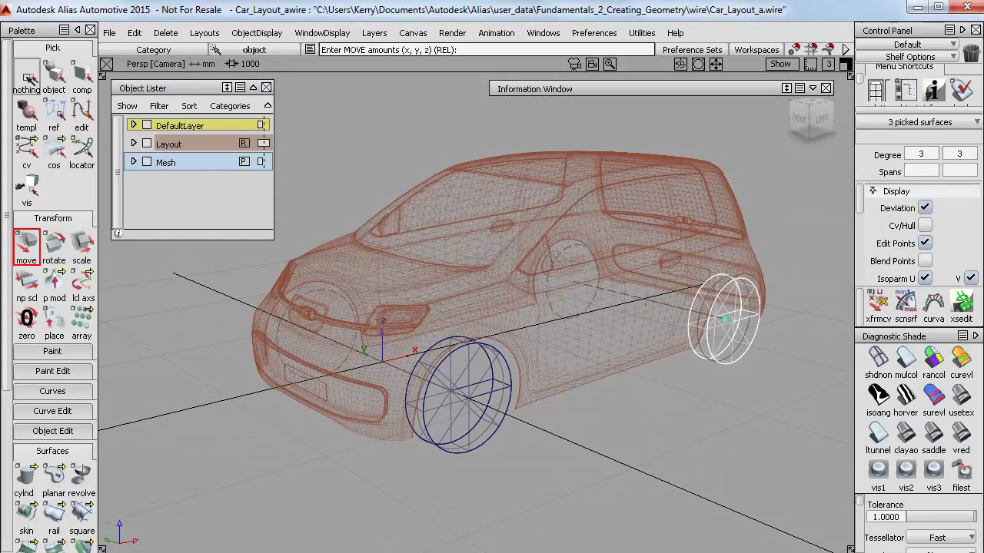
Clear the selection, pick only the car mesh and collapse the Object Lister
{"action": "left_click", "coordinate": [28, 77]}
{"action": "left_click", "coordinate": [471, 184]}
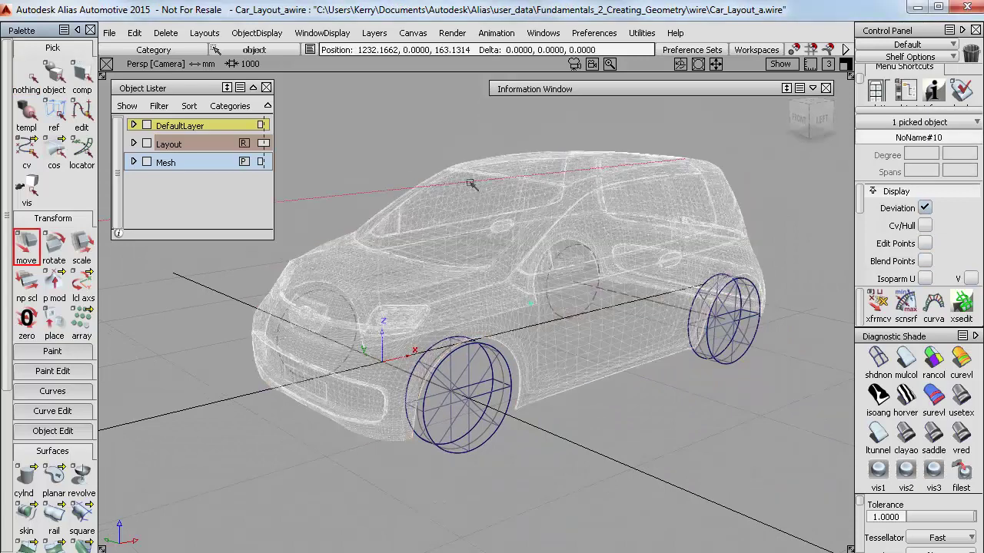
{"action": "left_click", "coordinate": [253, 88]}
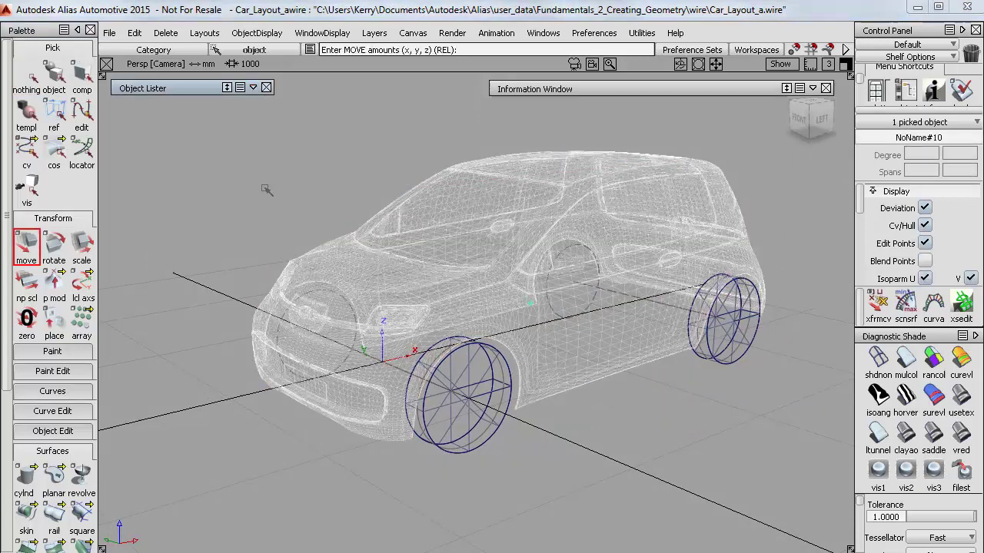
Try stretching the car mesh along Z with non-proportional scale and undo it
{"action": "left_click", "coordinate": [27, 285]}
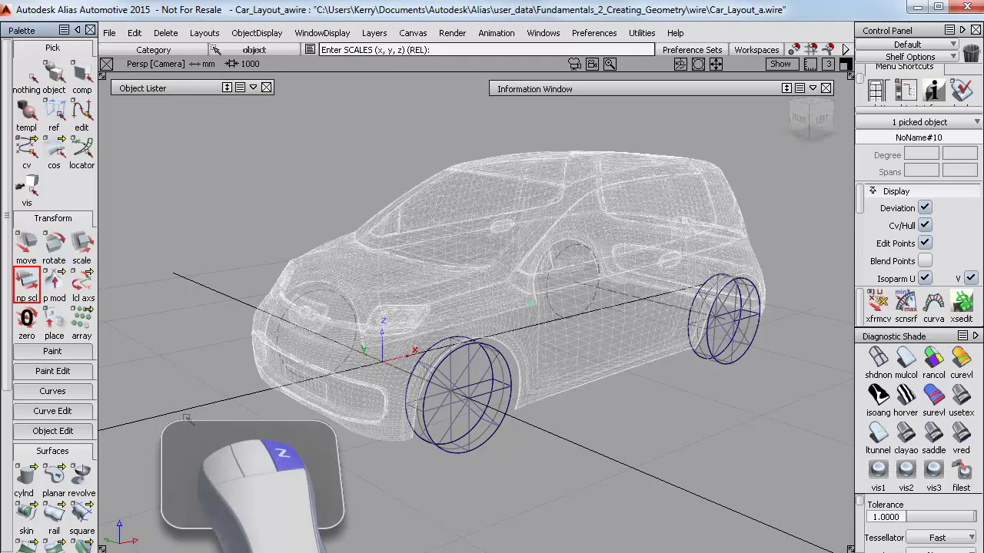
{"action": "right_click_drag", "start_coordinate": [183, 416], "coordinate": [446, 7]}
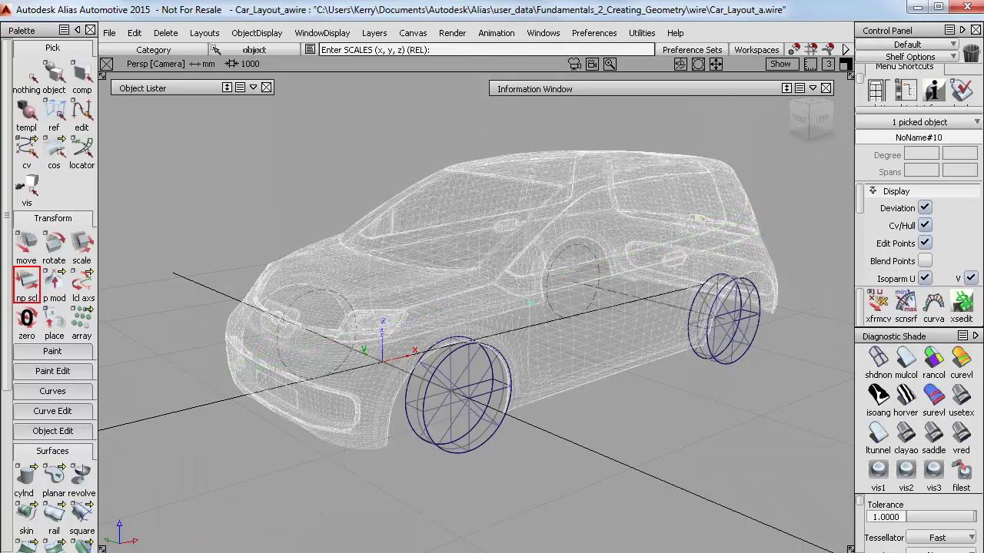
{"action": "key", "text": "ctrl+z"}
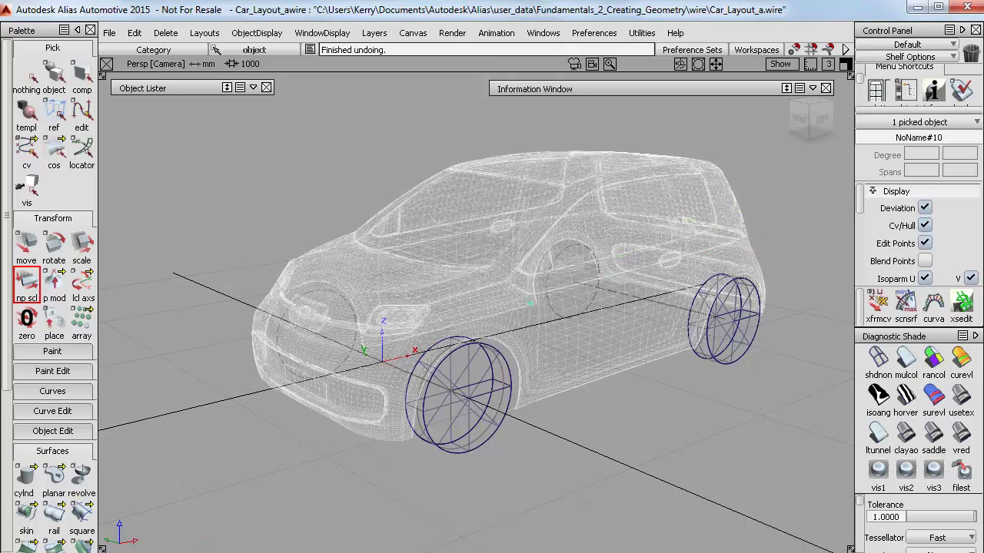
Display the local axes of the car mesh
{"action": "left_click", "coordinate": [82, 286]}
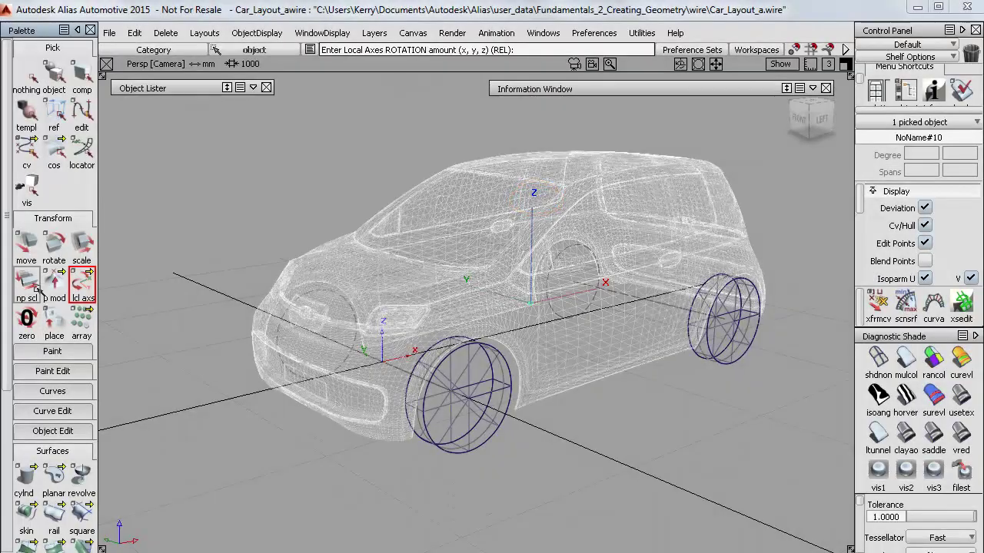
Stretch the car mesh slightly taller along Z with non-proportional scale
{"action": "left_click", "coordinate": [30, 286]}
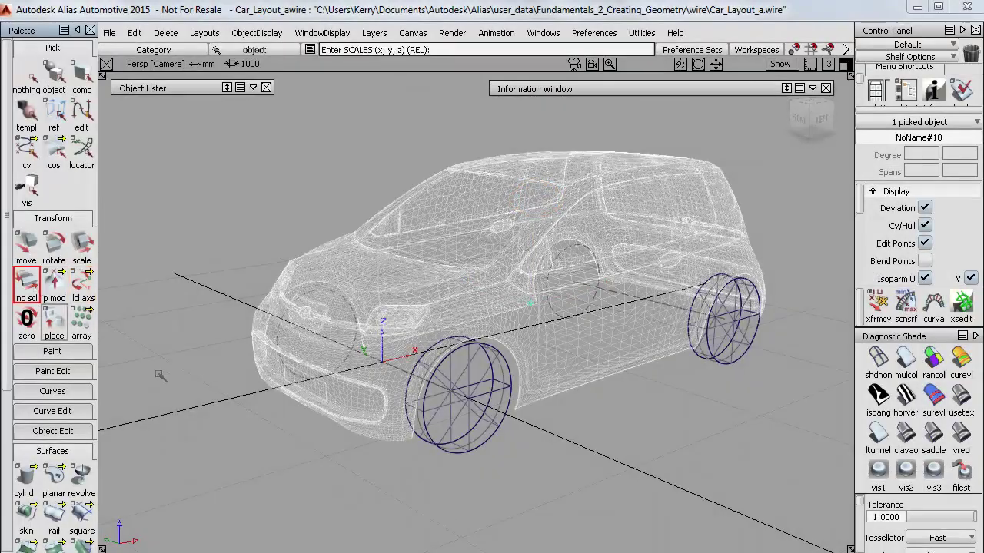
{"action": "mouse_move", "coordinate": [226, 459]}
{"action": "right_mouse_down"}
{"action": "mouse_move", "coordinate": [257, 184]}
{"action": "mouse_move", "coordinate": [254, 192]}
{"action": "right_mouse_up"}
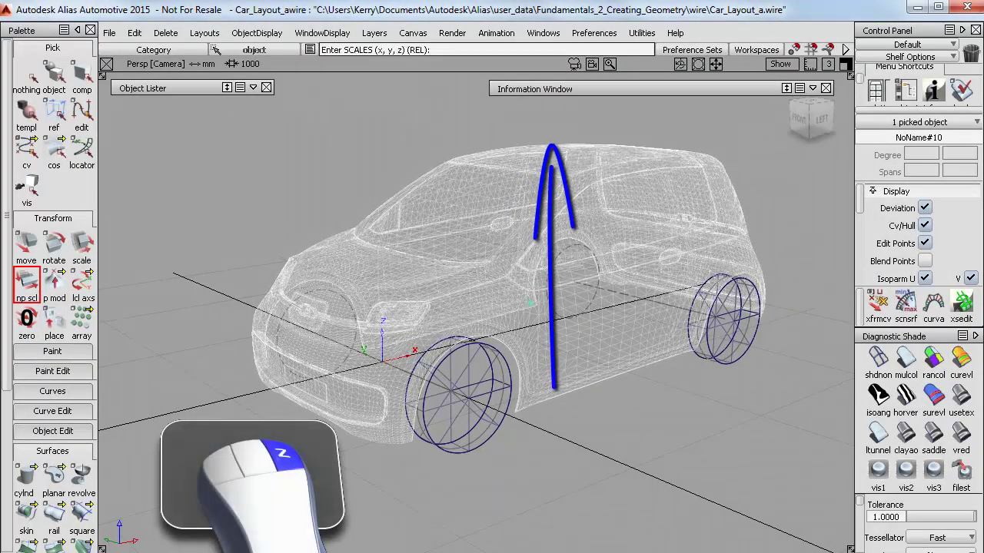
{"action": "mouse_move", "coordinate": [224, 381]}
{"action": "right_mouse_down"}
{"action": "mouse_move", "coordinate": [230, 238]}
{"action": "mouse_move", "coordinate": [226, 382]}
{"action": "right_mouse_up"}
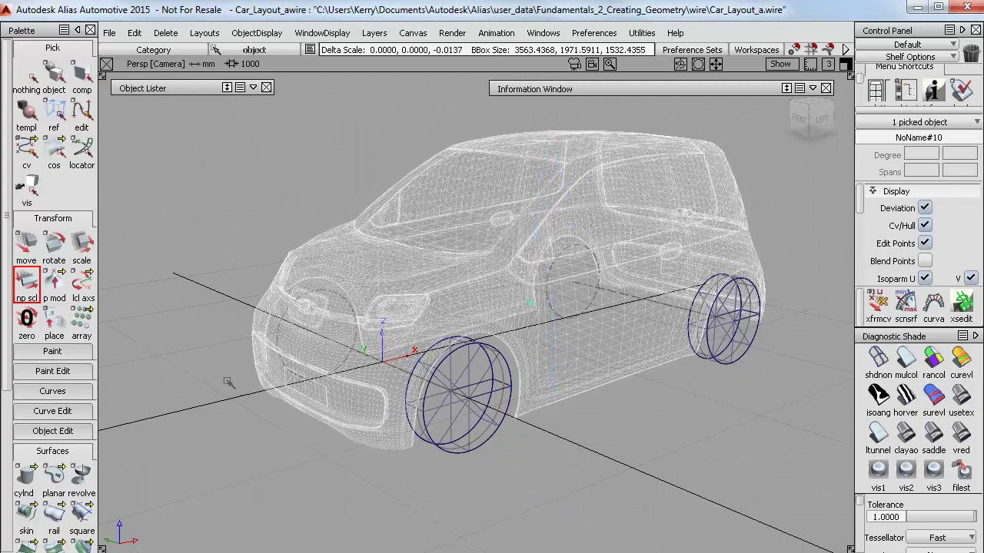
Clear the selection and apply the usetex diagnostic shading to the car mesh and wheels
{"action": "left_click_drag", "start_coordinate": [229, 382], "coordinate": [400, 459], "text": "alt+shift"}
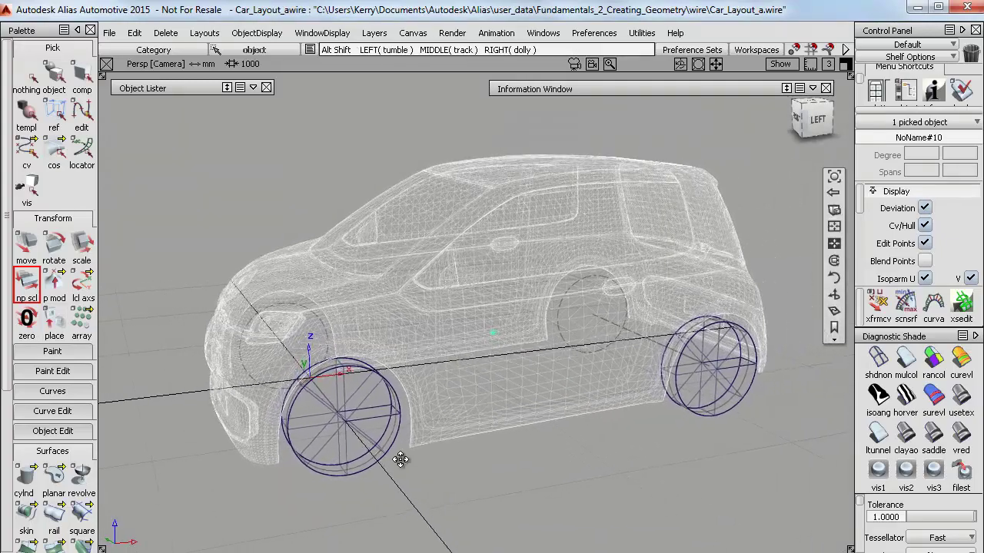
{"action": "middle_click_drag", "start_coordinate": [401, 459], "coordinate": [393, 457], "text": "alt+shift"}
{"action": "left_click", "coordinate": [26, 77]}
{"action": "left_click", "coordinate": [963, 396]}
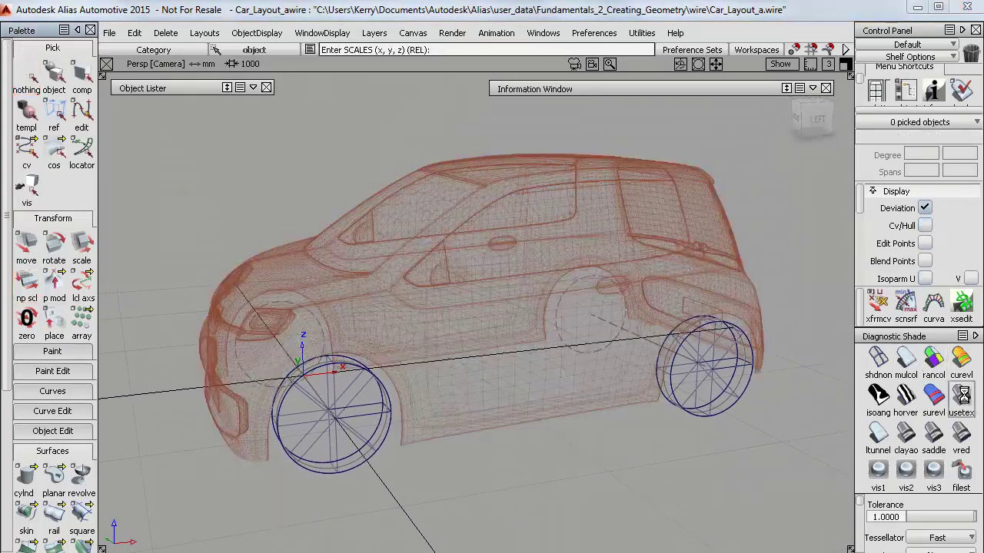
{"action": "mouse_move", "coordinate": [692, 402]}
{"action": "left_mouse_down", "text": "alt+shift"}
{"action": "mouse_move", "coordinate": [619, 391]}
{"action": "mouse_move", "coordinate": [503, 346]}
{"action": "mouse_move", "coordinate": [734, 417]}
{"action": "left_mouse_up", "text": "alt+shift"}
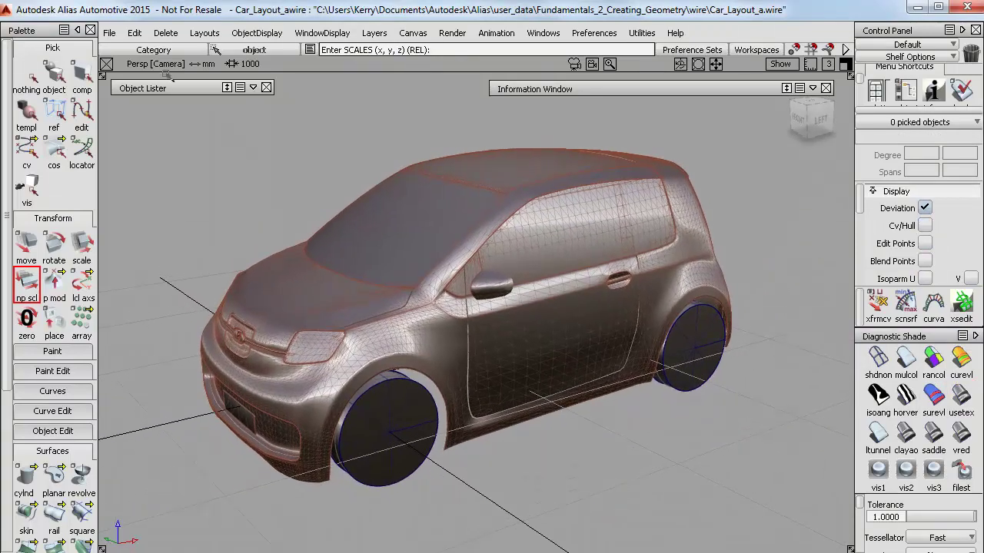
Save the scene as a new file named Car_Layout_b.wire in the wire folder
{"action": "left_click", "coordinate": [111, 33]}
{"action": "left_click", "coordinate": [127, 145]}
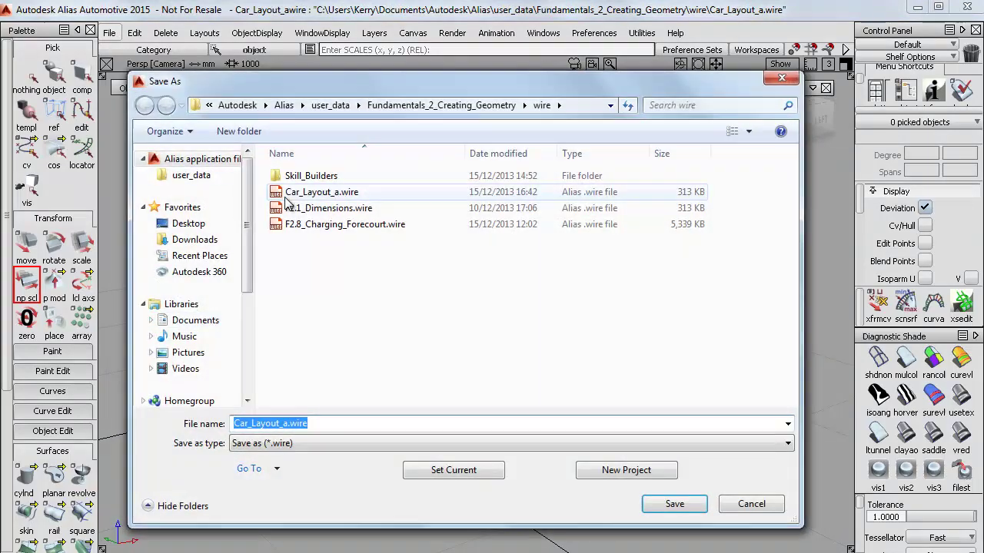
{"action": "left_click", "coordinate": [304, 418]}
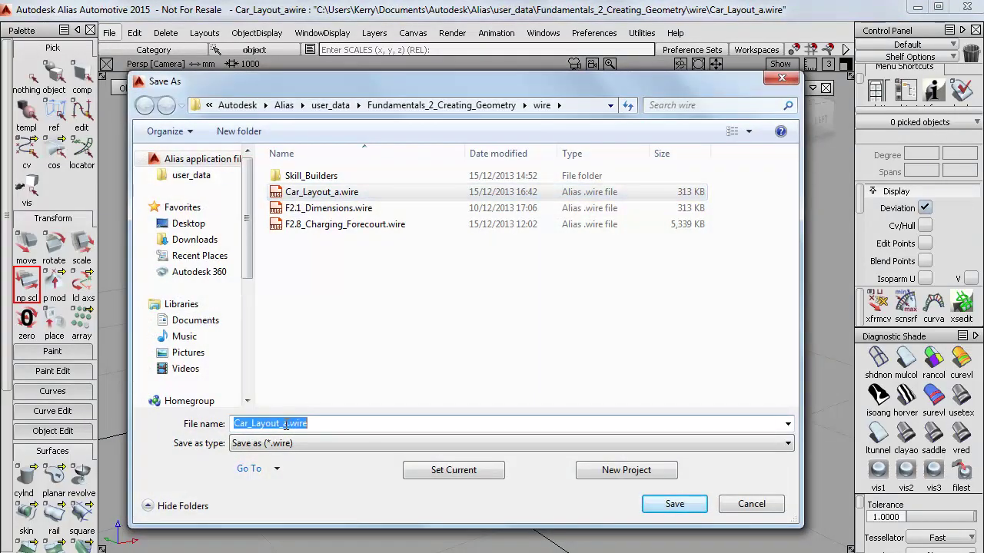
{"action": "left_click_drag", "start_coordinate": [283, 423], "coordinate": [425, 429]}
{"action": "type", "text": "b"}
{"action": "key", "text": "Return"}
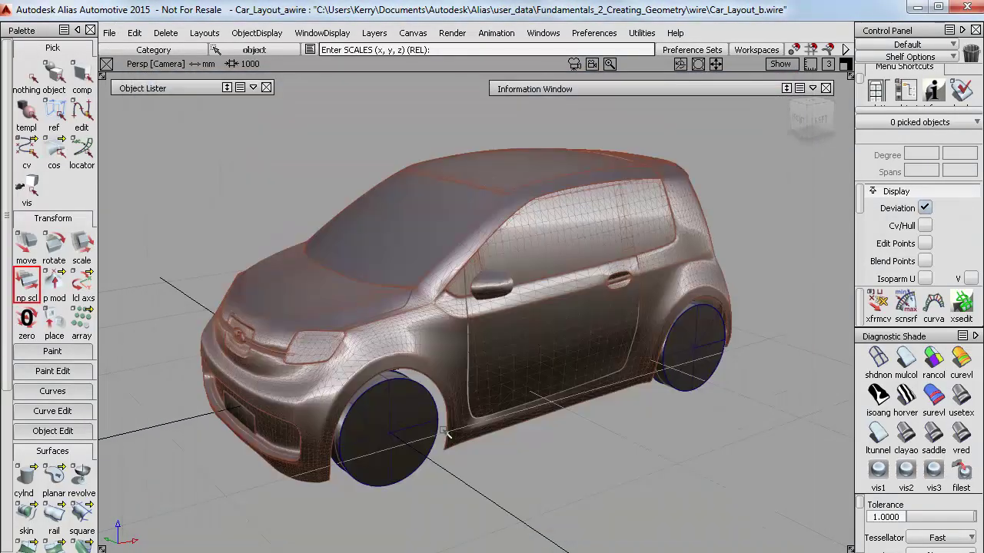